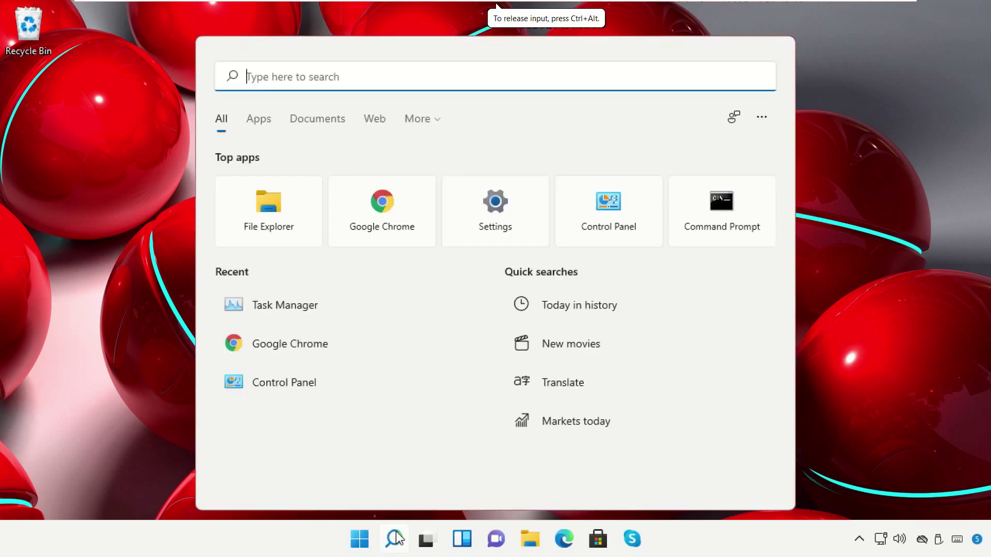
- Open Task Manager and start creating a new task, browsing for the program to run
text(task manger)
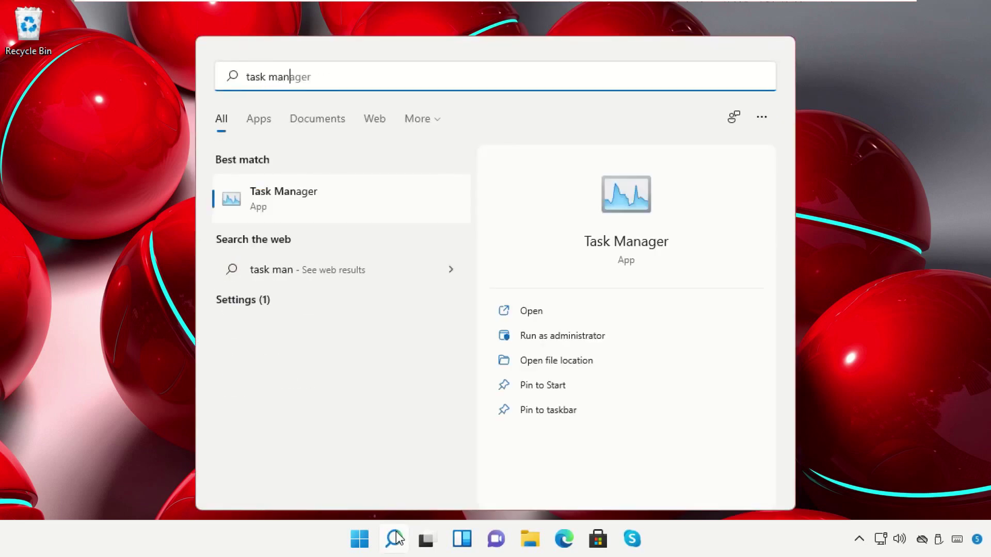
click(284, 207)
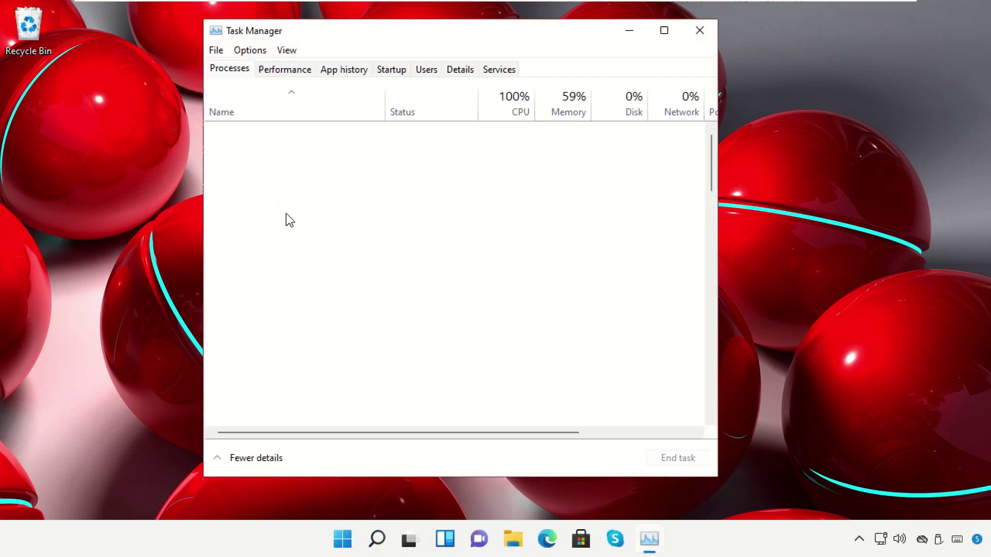
click(215, 51)
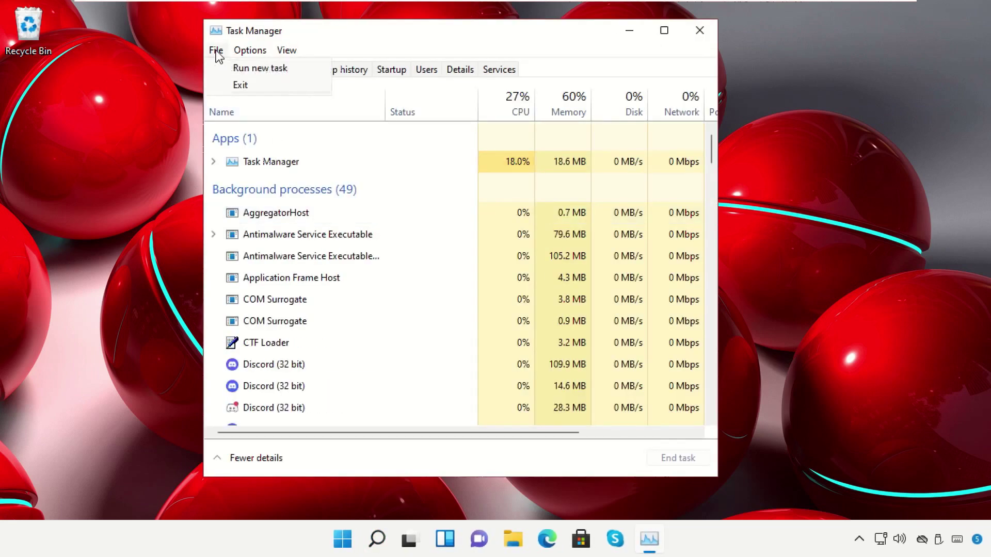
click(258, 69)
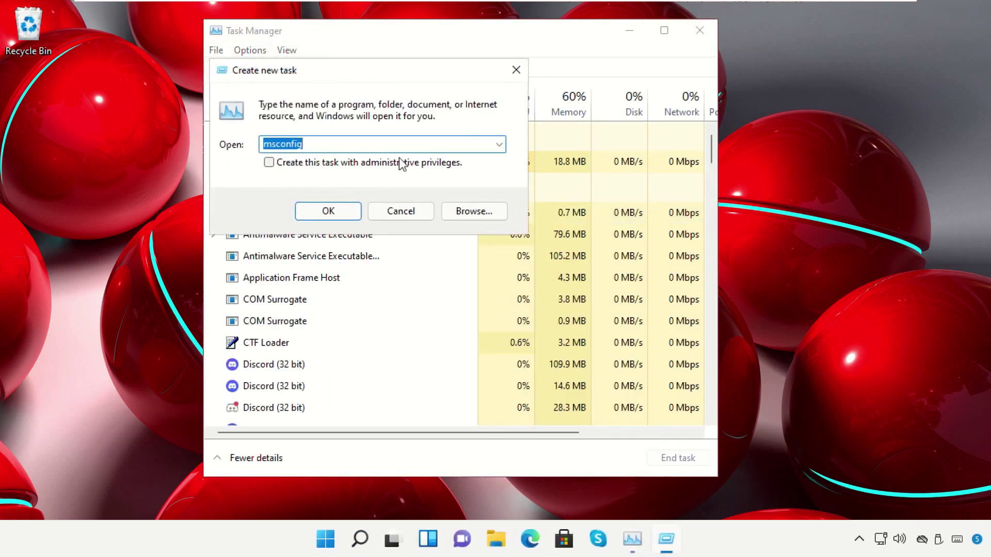
click(475, 215)
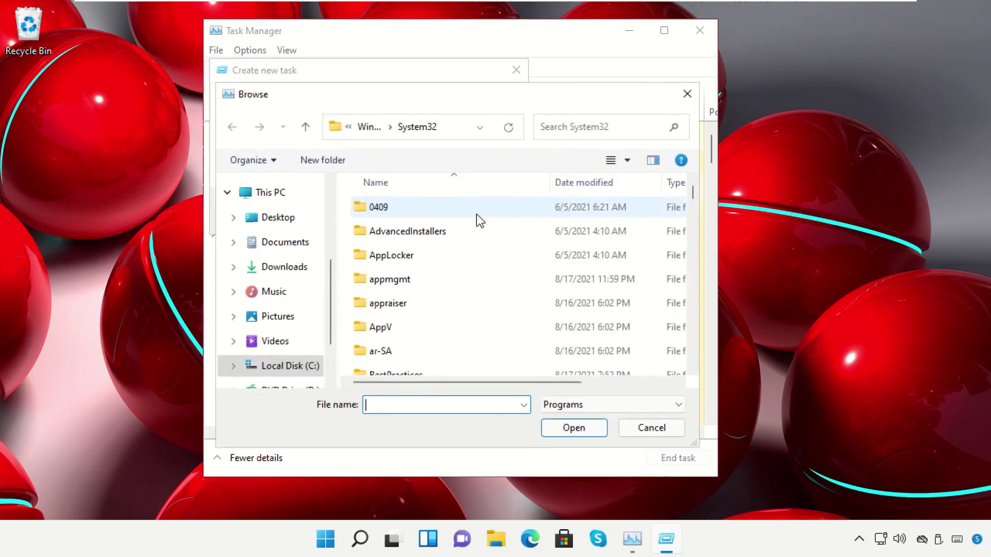
- Browse from This PC through Local Disk (C:) and Windows to the System32 folder
click(295, 370)
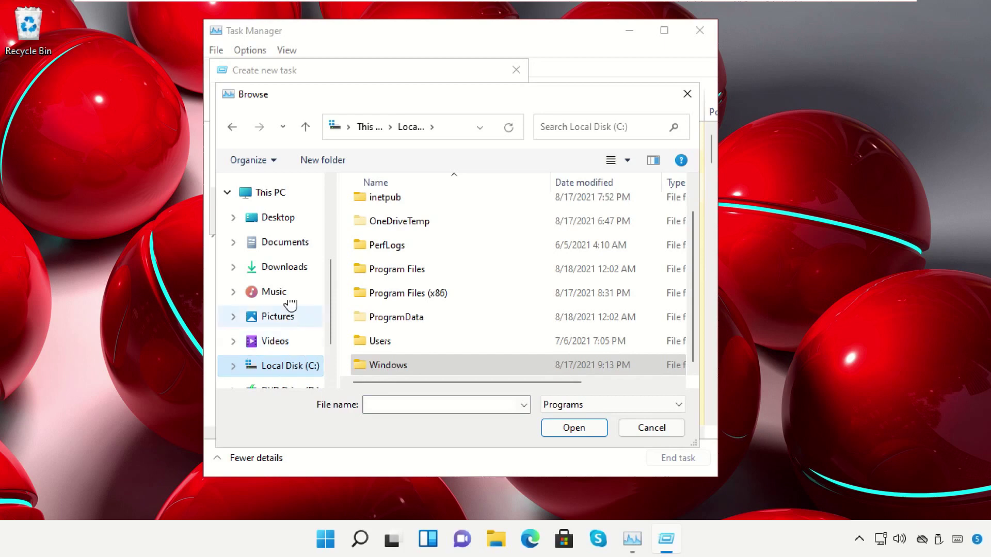
click(279, 195)
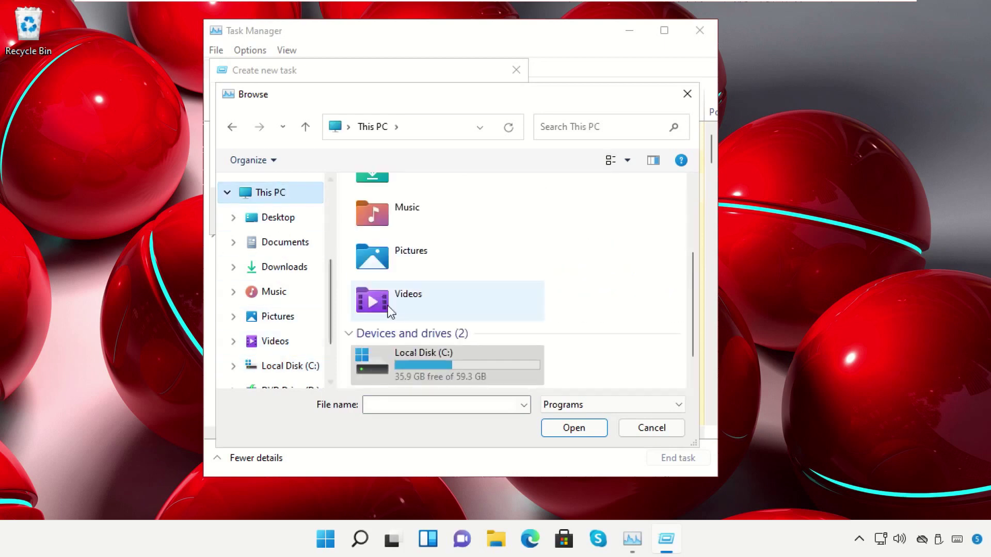
double_click(420, 354)
scroll(424, 330, down, 1)
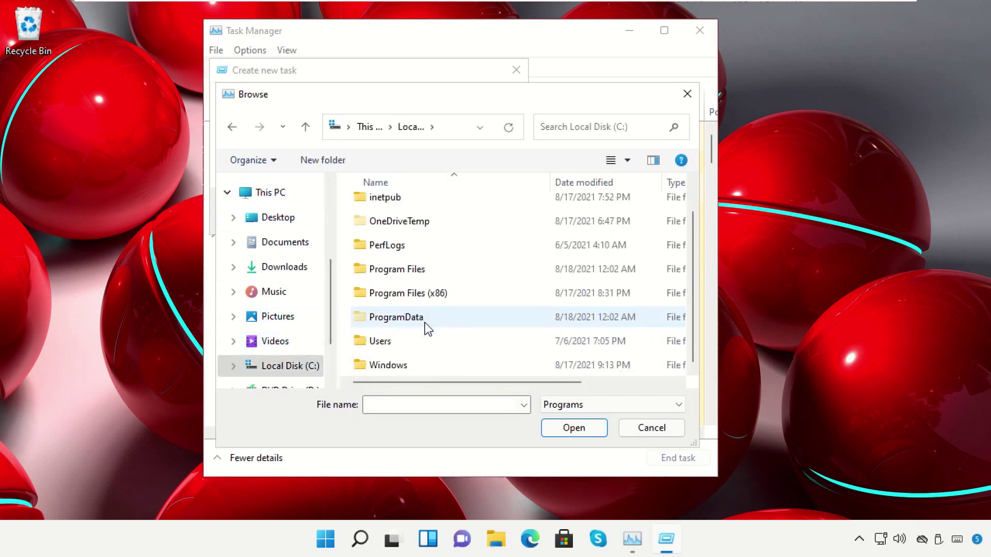
double_click(411, 367)
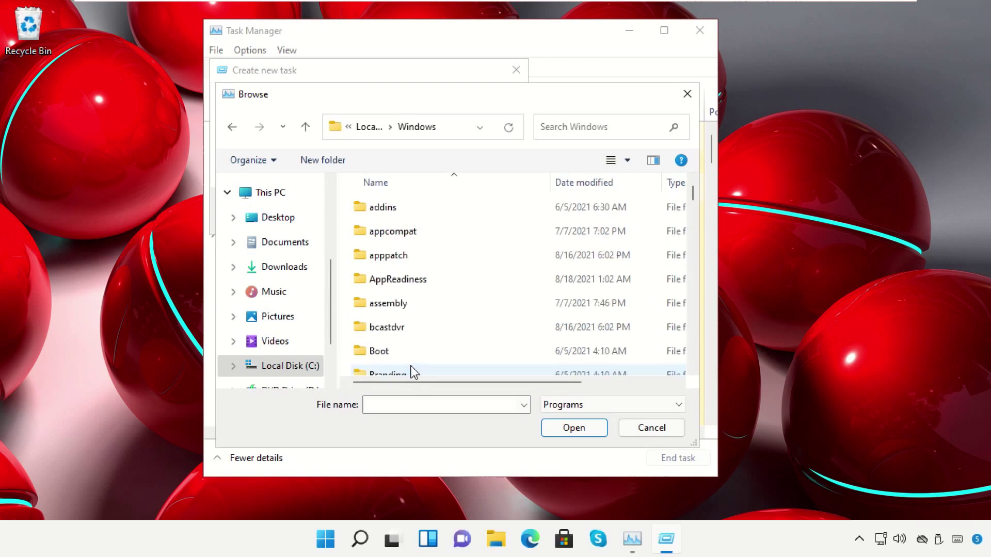
scroll(407, 313, down, 3)
scroll(408, 315, down, 10)
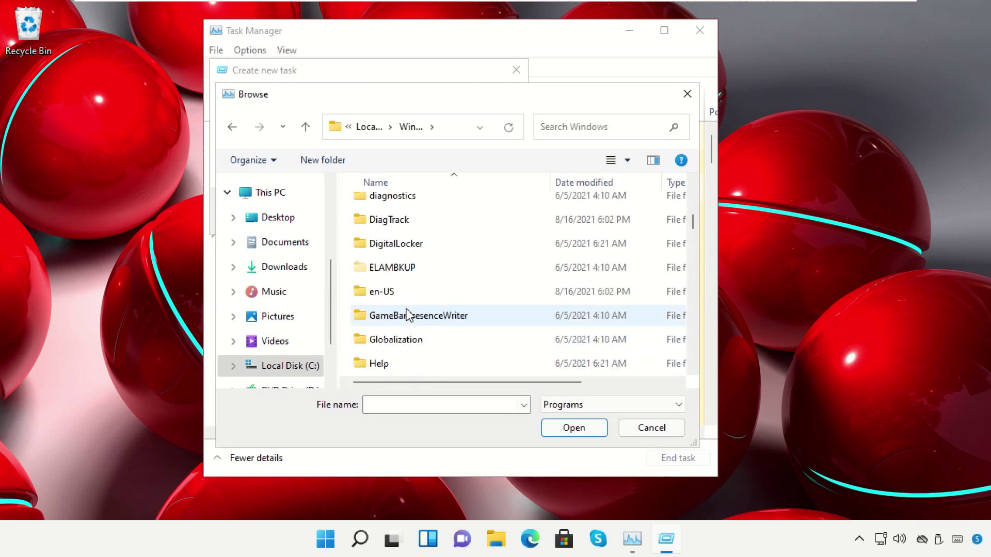
scroll(408, 315, down, 7)
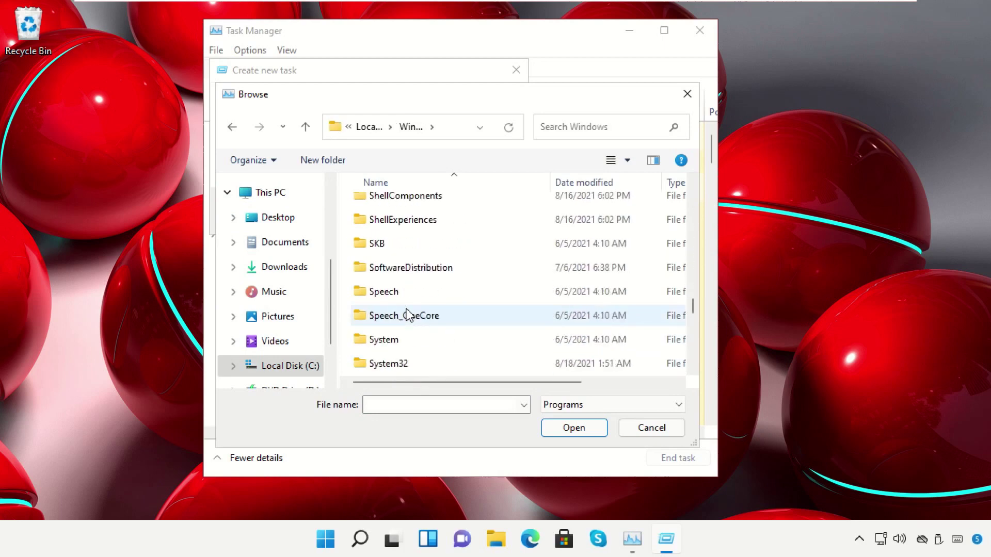
click(391, 295)
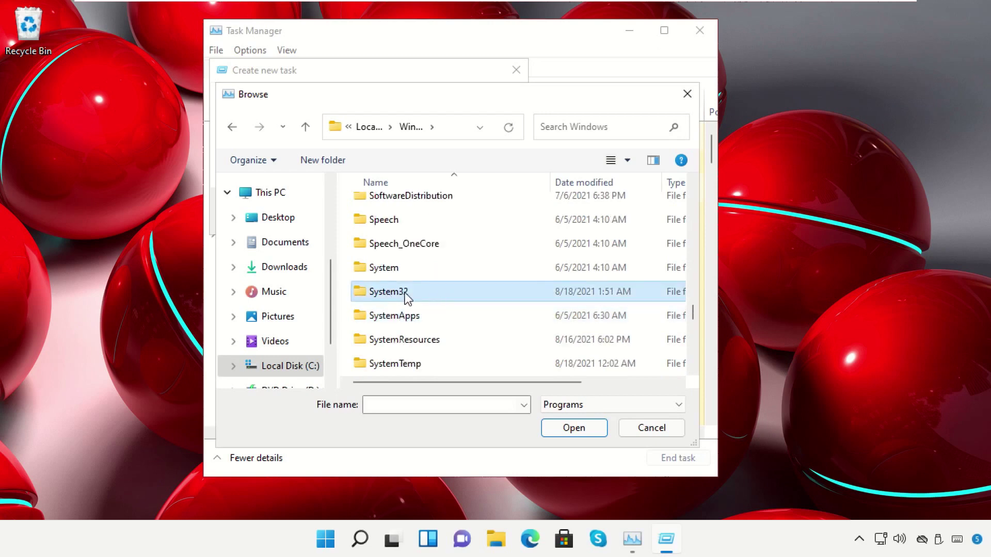
click(573, 428)
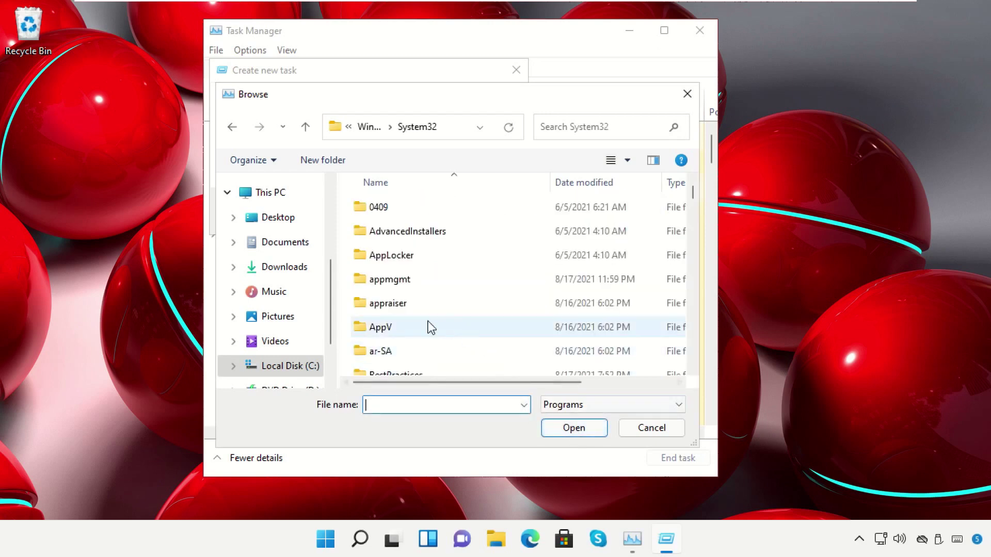
- Run cmd from System32 as a new task with administrative privileges and close Task Manager
text(change)
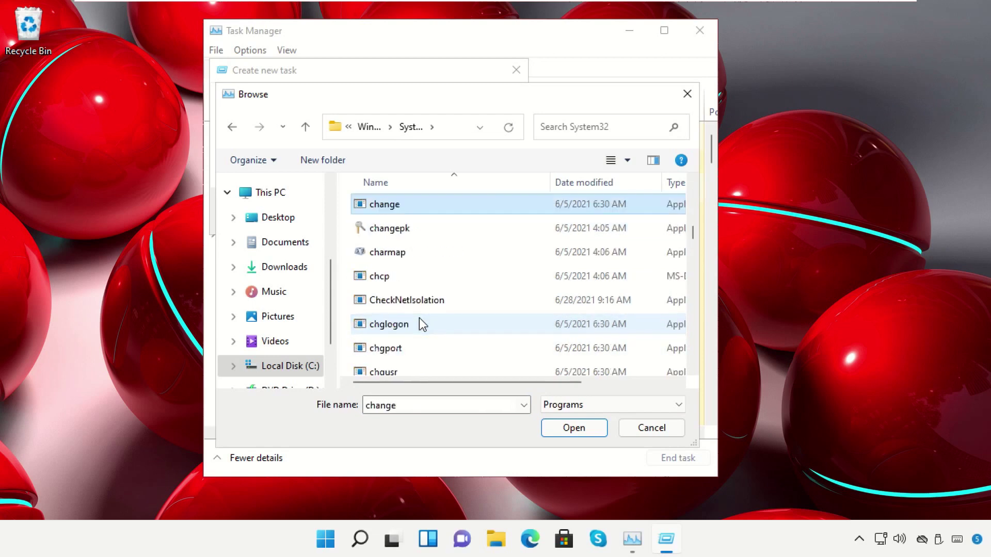
scroll(422, 324, down, 6)
scroll(419, 320, up, 1)
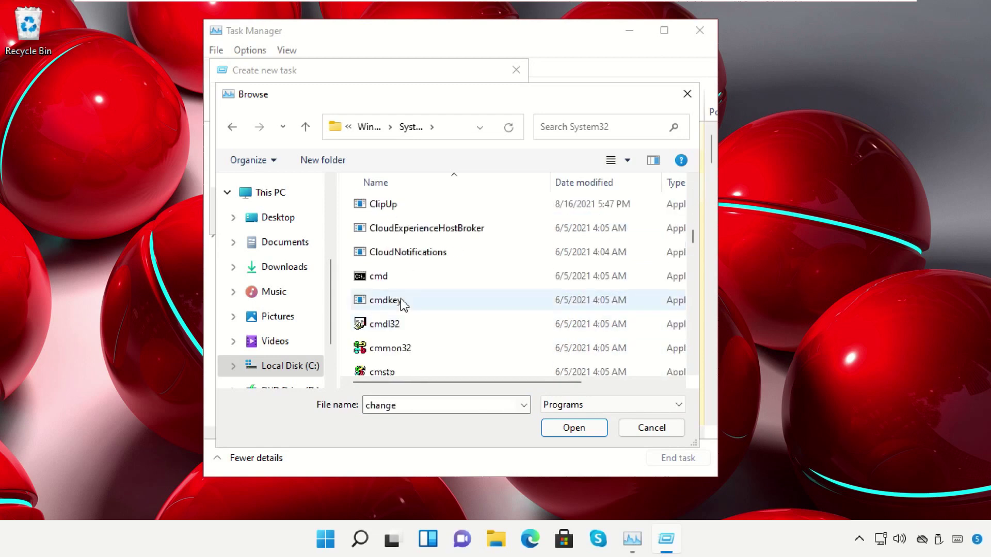
click(391, 280)
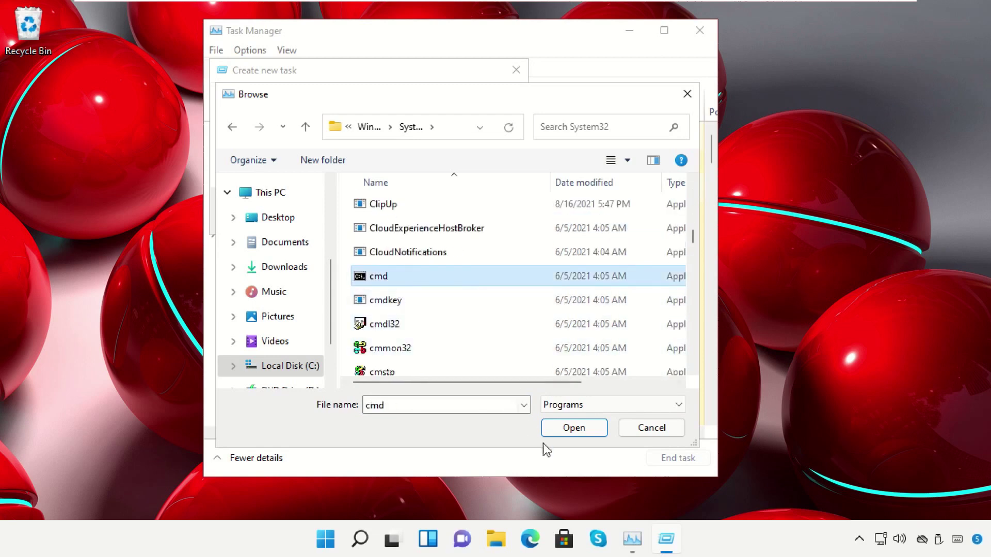
click(572, 428)
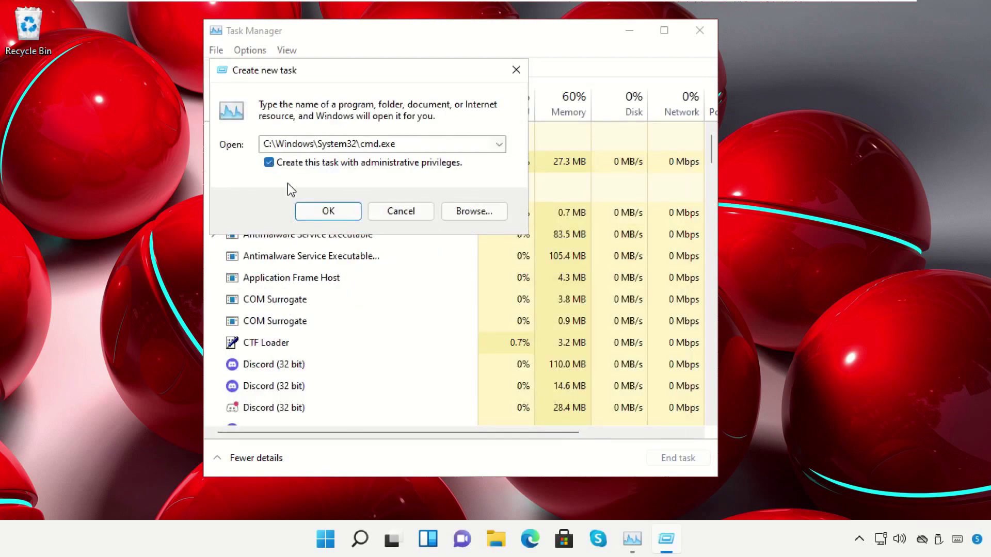
click(328, 212)
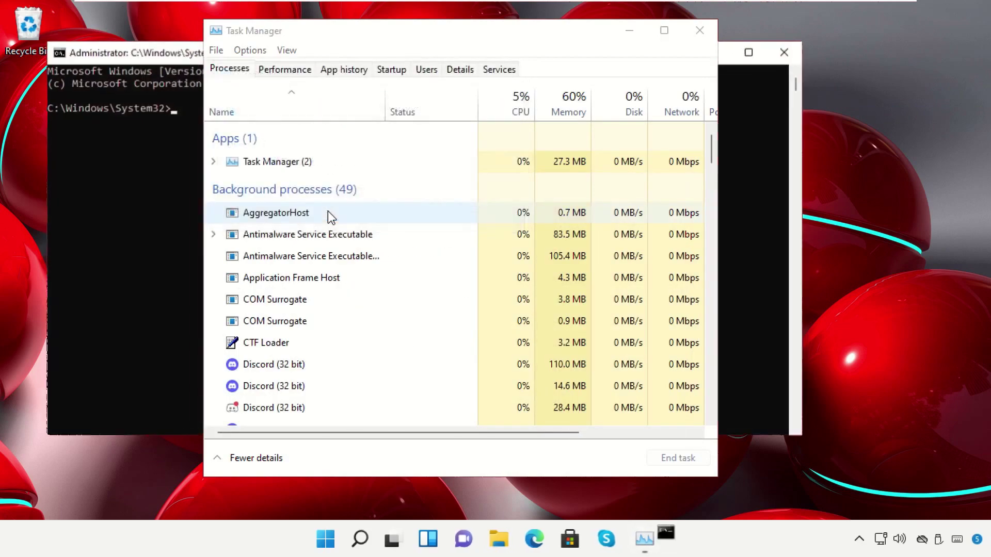
click(701, 32)
- Run gpupdate in the administrator Command Prompt and exit the console once the policy update finishes
drag(46, 40, 235, 106)
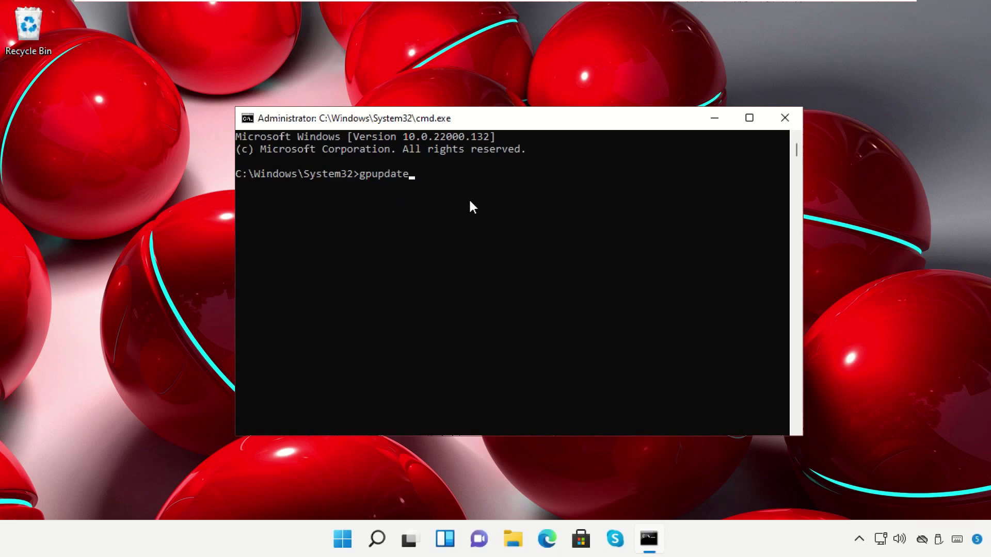
key(Return)
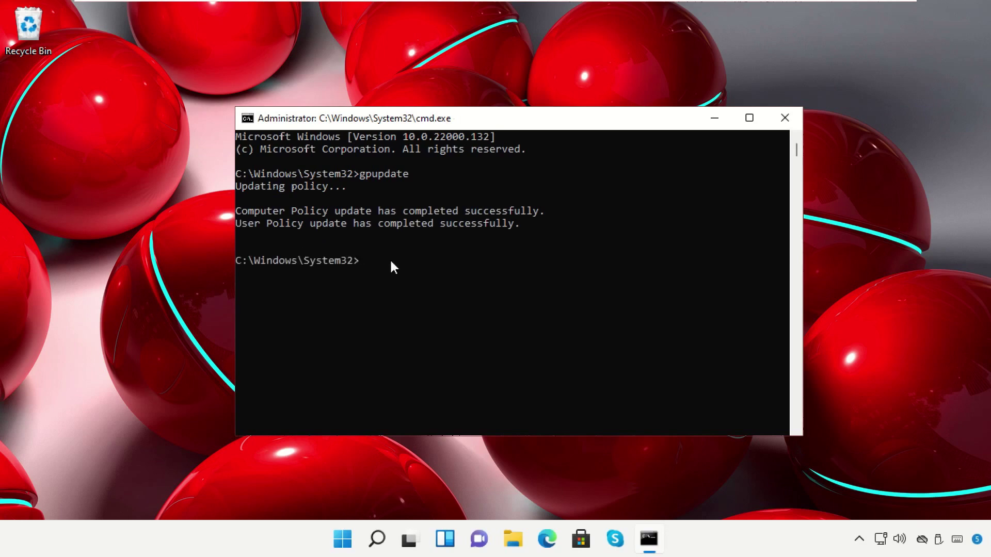
text(xit)
key(Return)
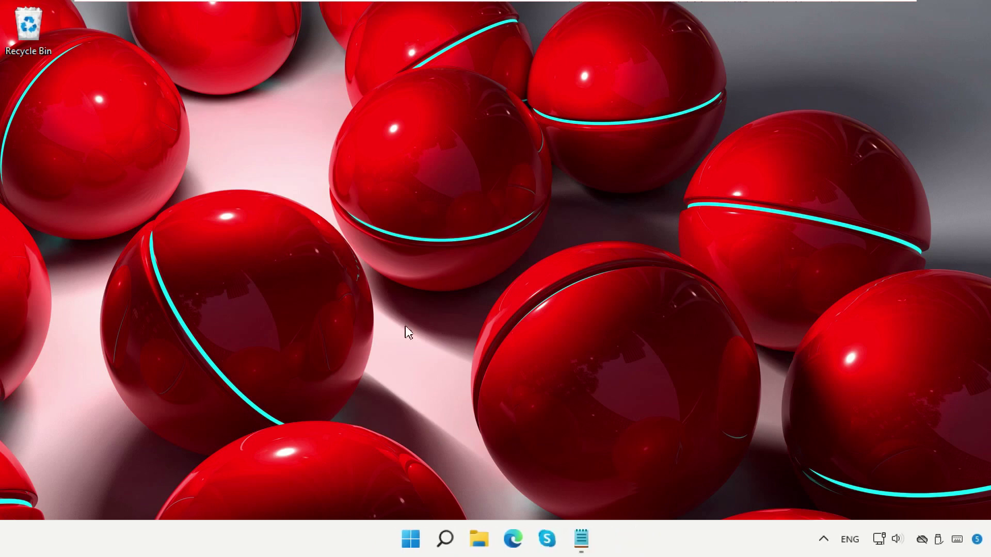
- Examine the memory usage in Task Manager's performance view and minimise the window
right_click(410, 538)
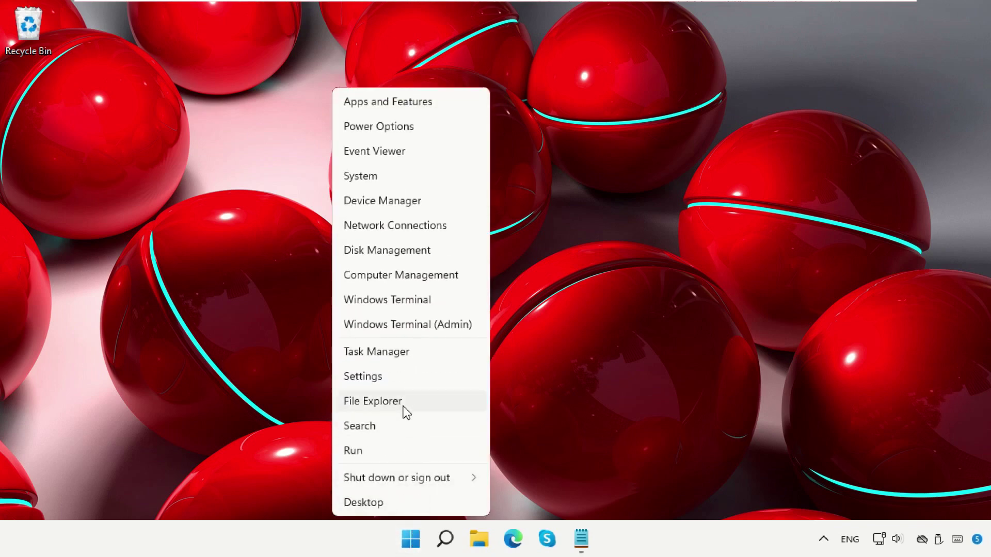
click(400, 356)
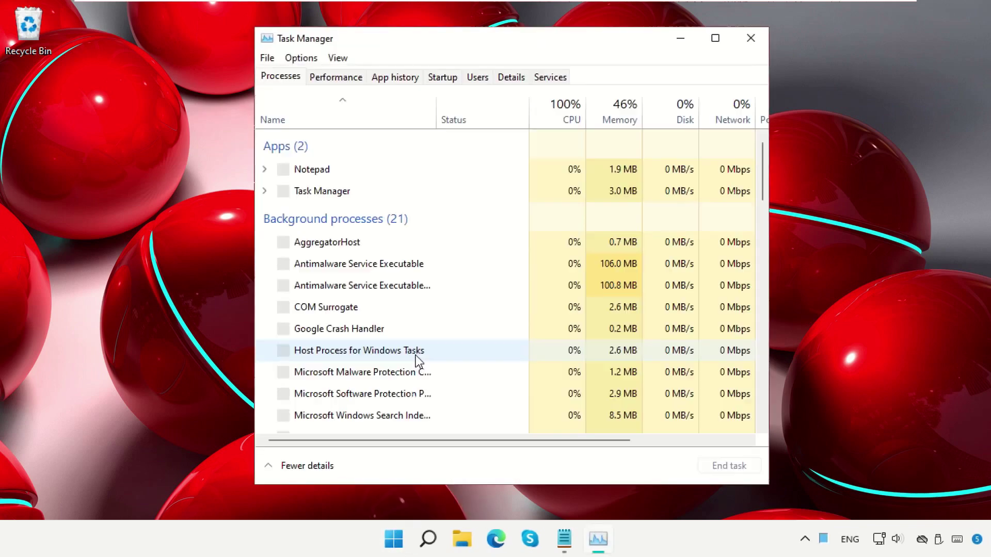
click(333, 77)
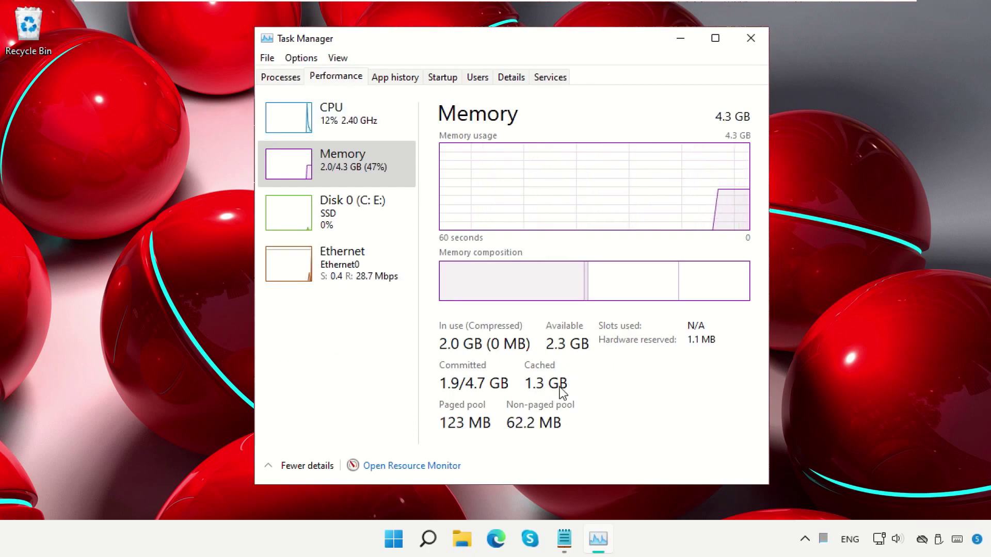
click(673, 39)
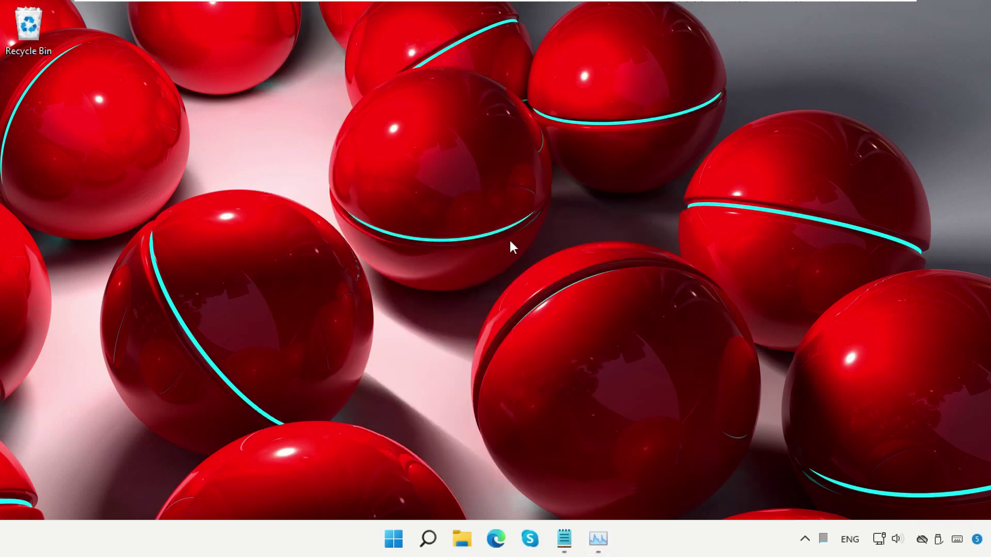
- Launch Google Chrome and copy the Empty Standby List web address from the open Notepad note
click(428, 539)
click(412, 228)
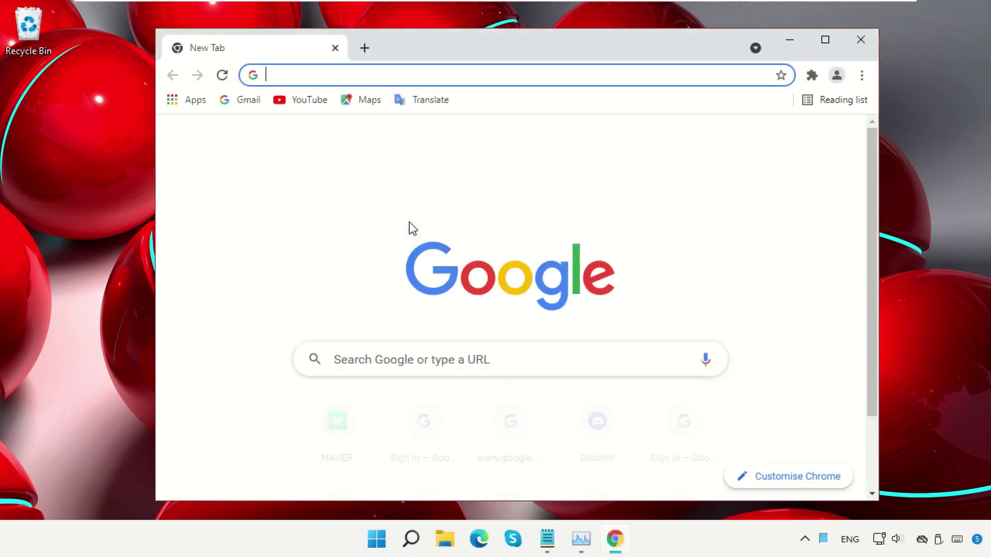
click(547, 538)
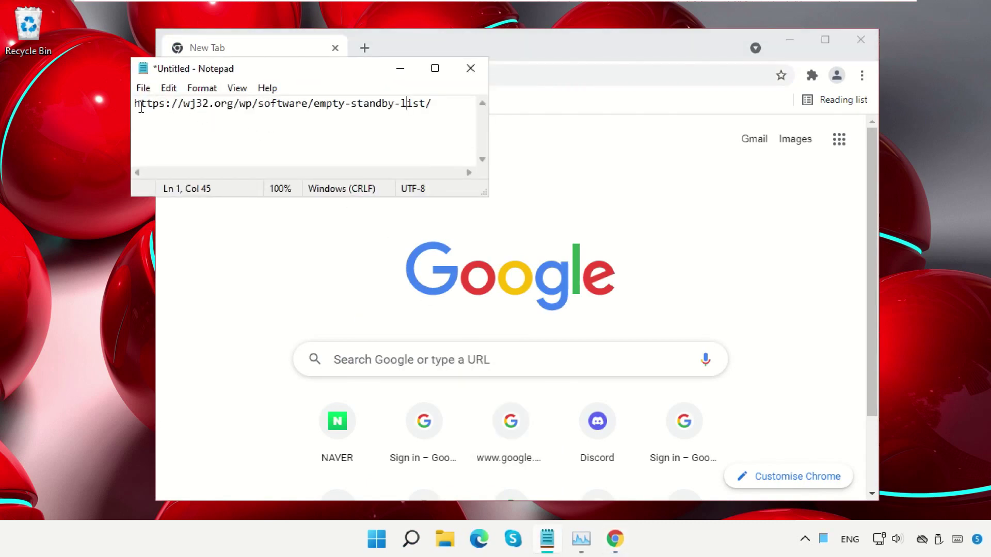
drag(138, 105, 464, 130)
right_click(412, 114)
click(448, 157)
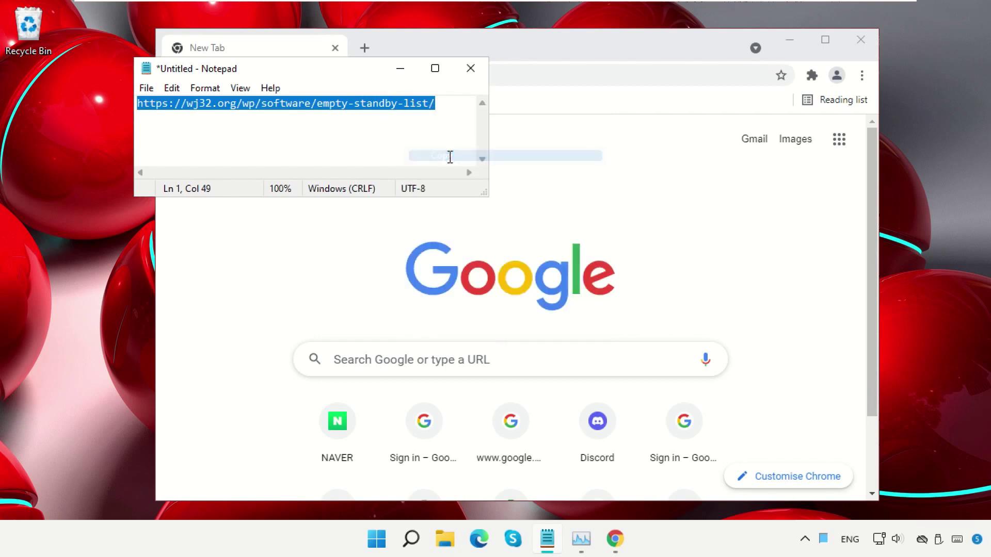
click(406, 73)
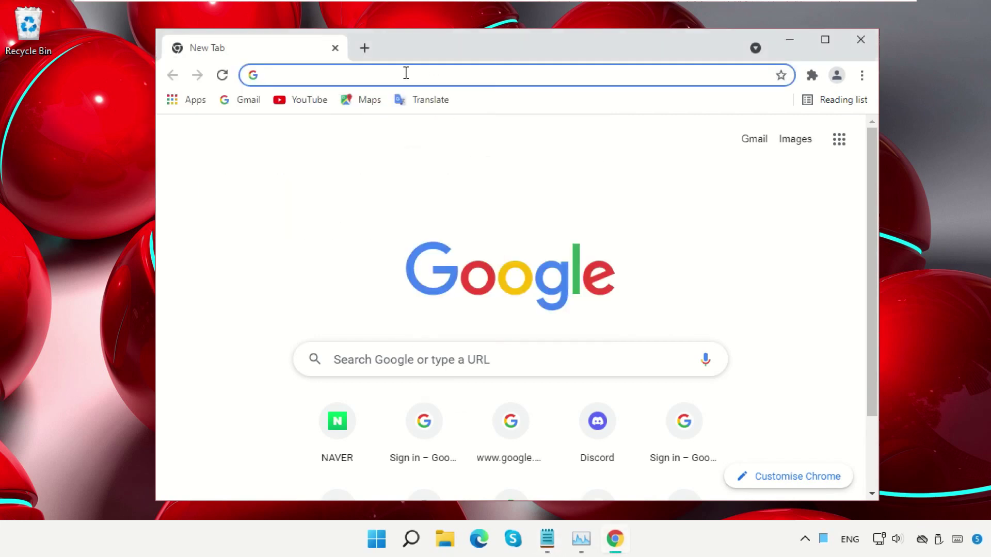
right_click(406, 73)
click(476, 174)
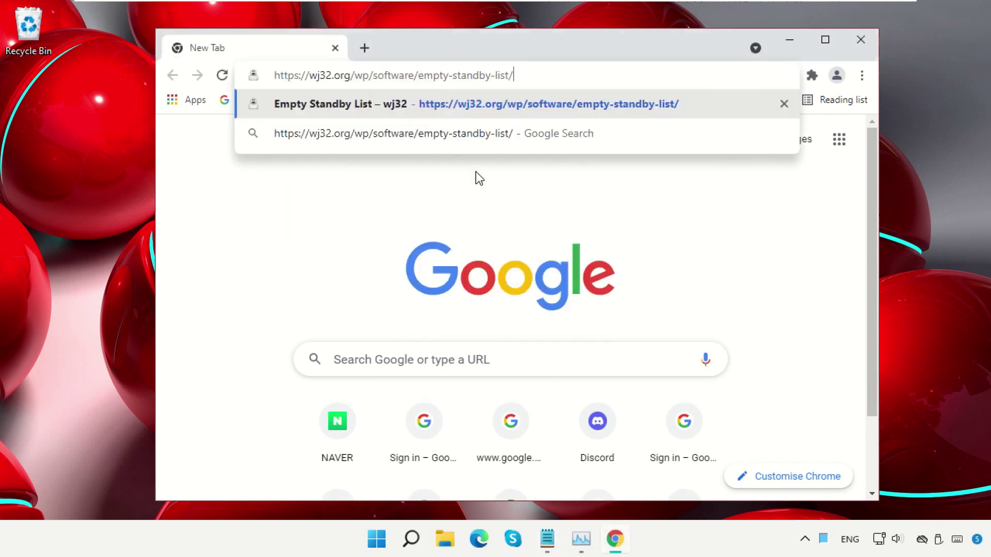
key(Return)
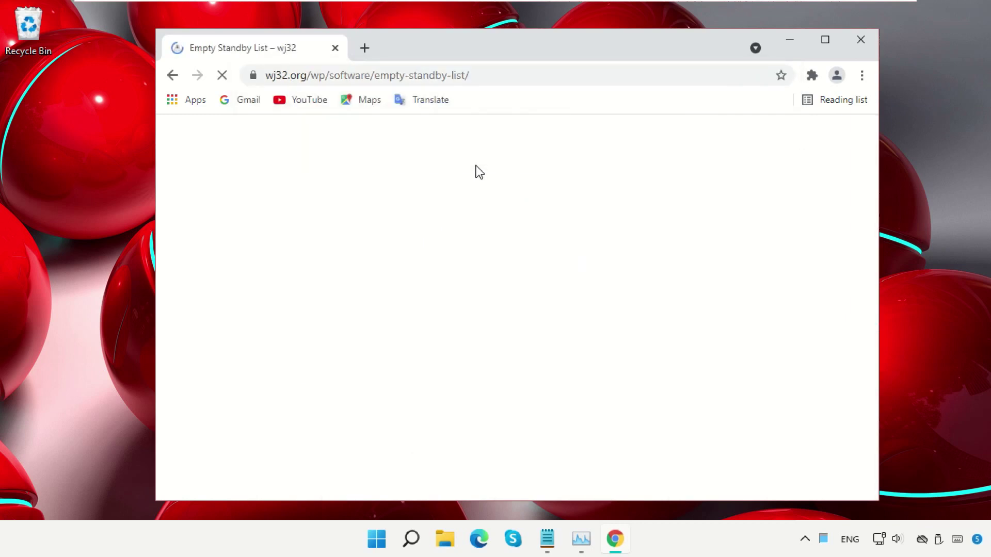
- Download EmptyStandbyList.exe from the Empty Standby List page and show the file in its folder
scroll(478, 170, down, 7)
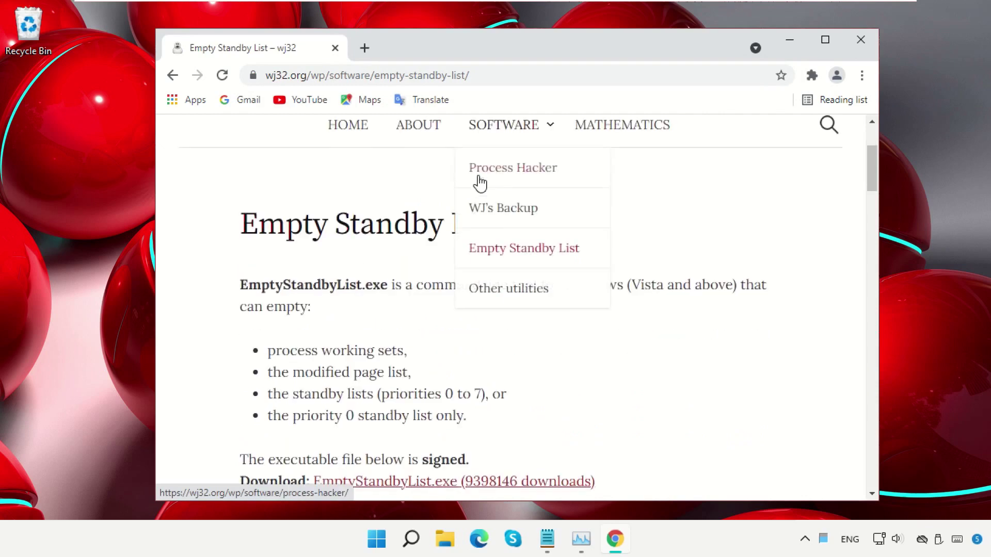
click(485, 250)
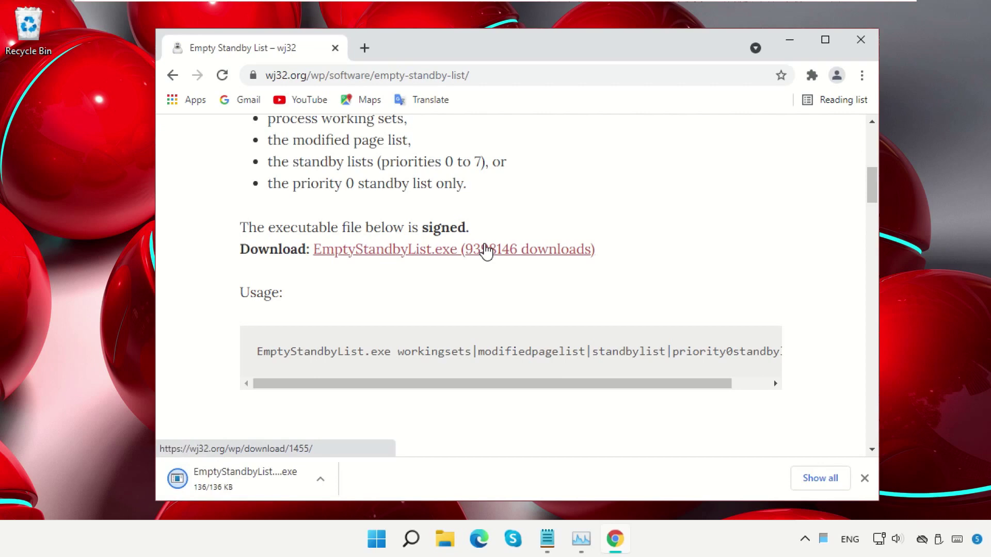
click(328, 479)
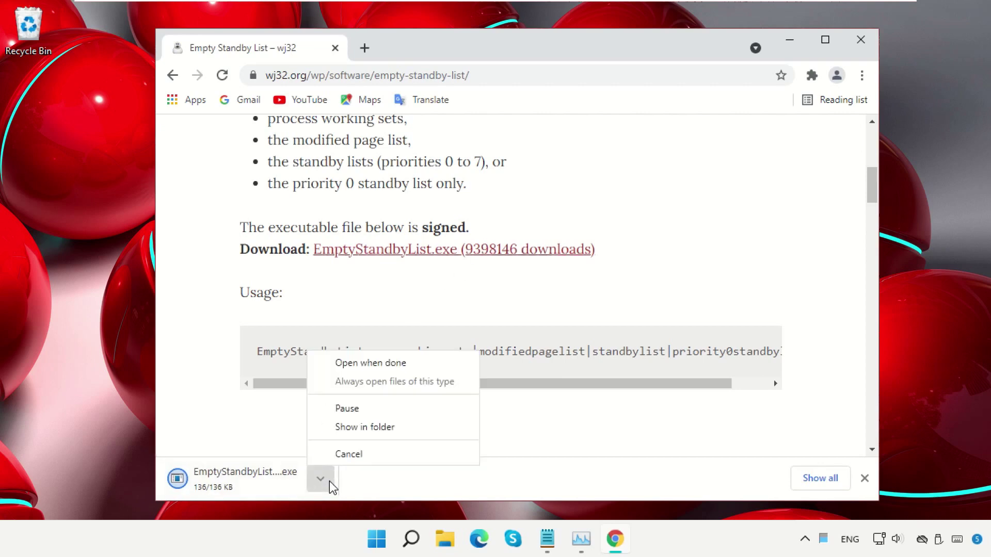
click(364, 428)
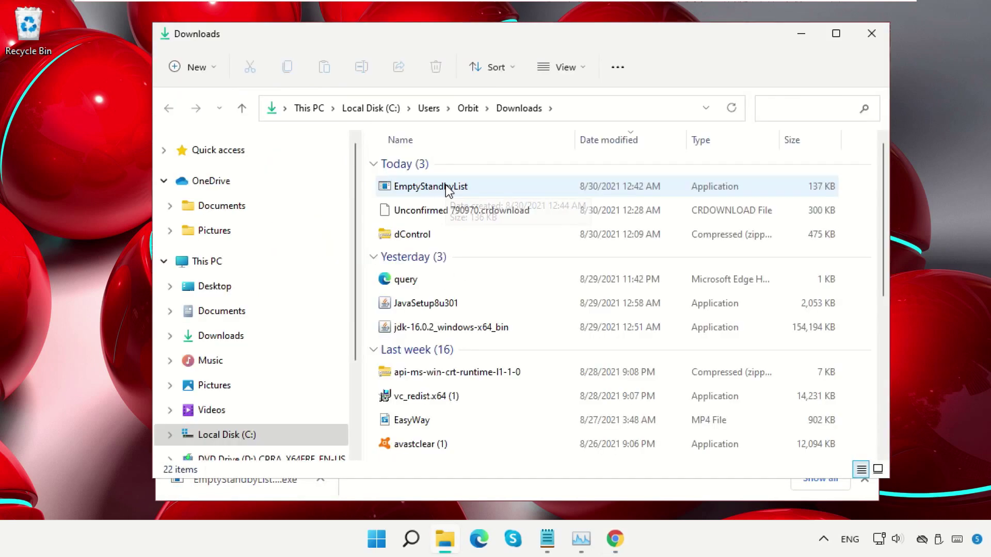
- Copy the EmptyStandbyList application from Downloads and open the Program Files folder on Local Disk (C:)
right_click(444, 190)
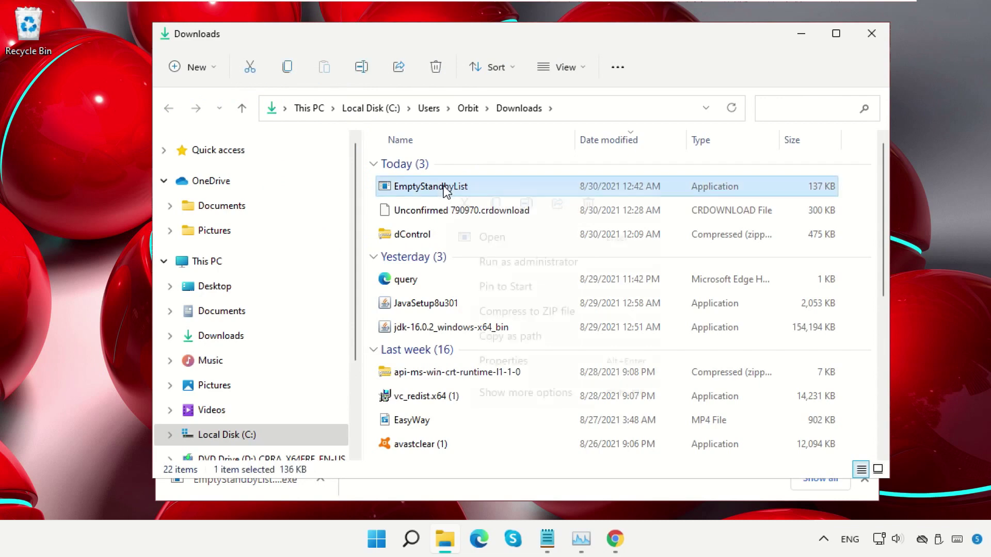
click(496, 204)
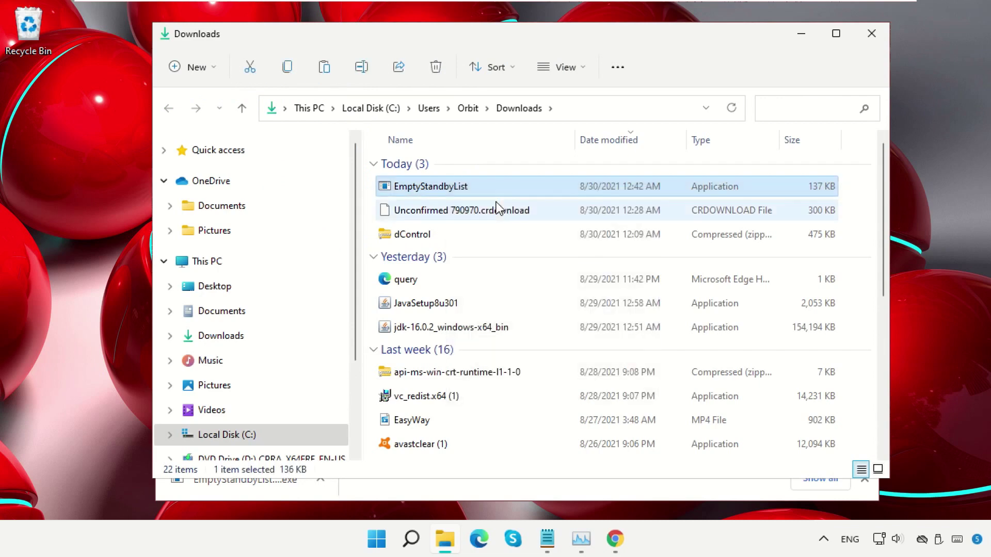
click(279, 267)
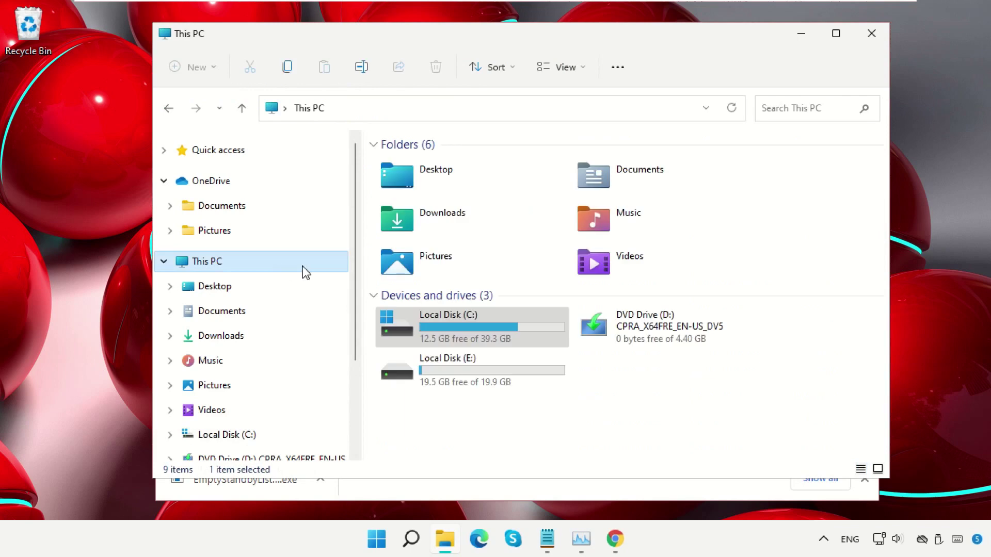
double_click(470, 339)
double_click(509, 212)
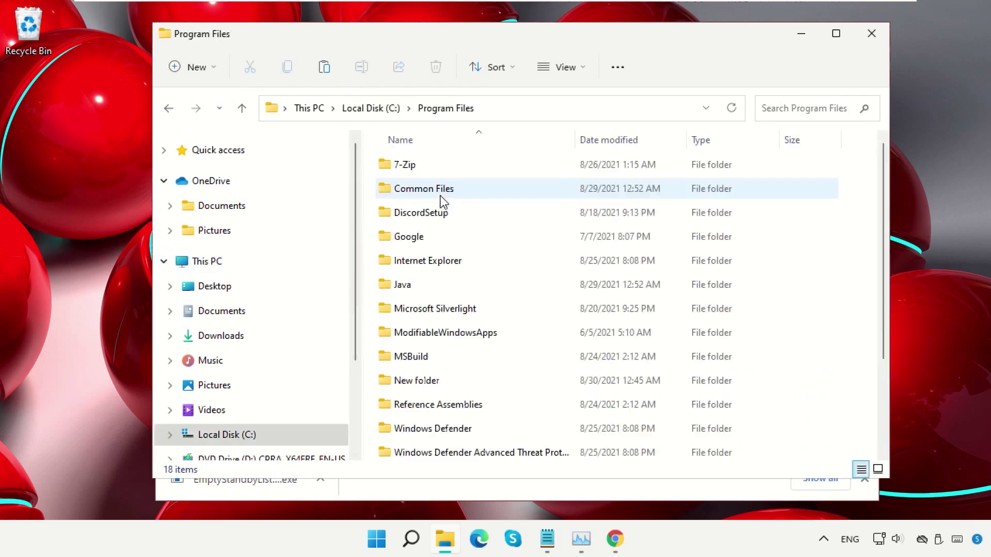
- Create a new folder named EmptyList in Program Files
right_click(794, 279)
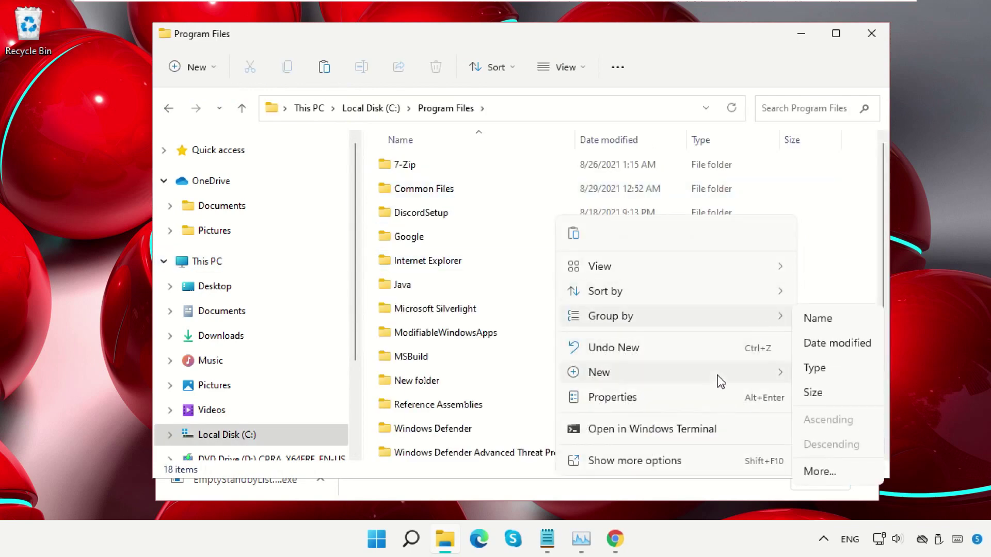
mouse_move(719, 381)
click(814, 372)
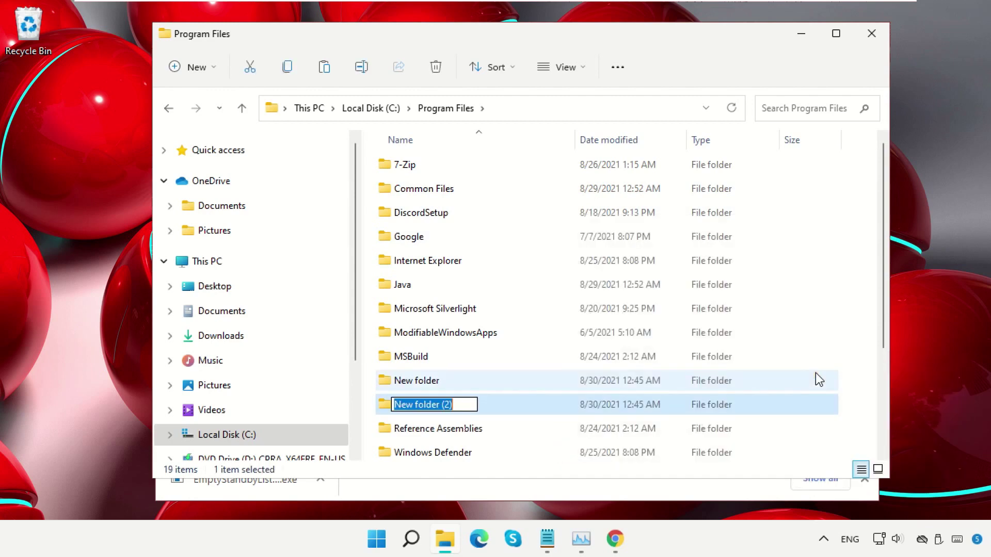
text(EmptyList)
key(Return)
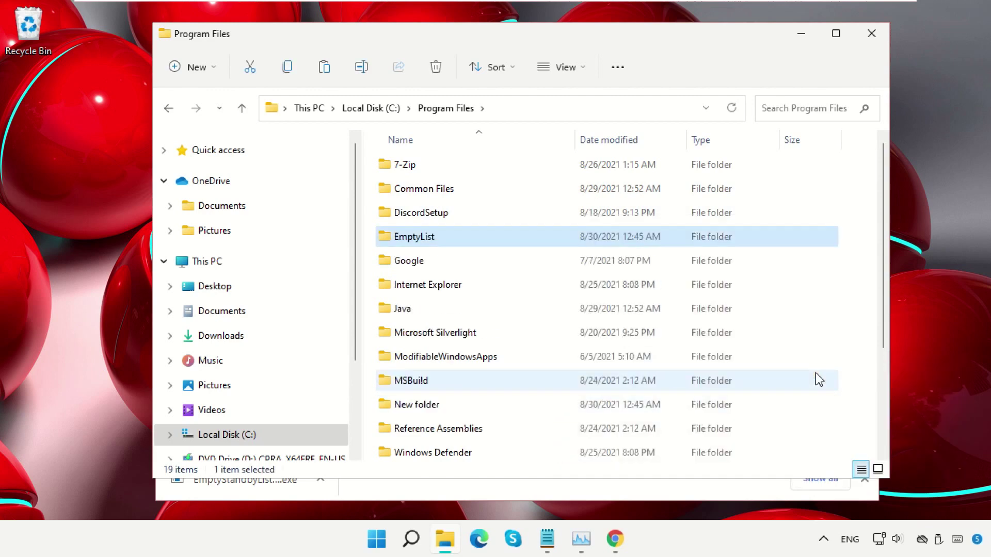
- Paste the copied EmptyStandbyList application into the EmptyList folder
double_click(455, 244)
right_click(454, 244)
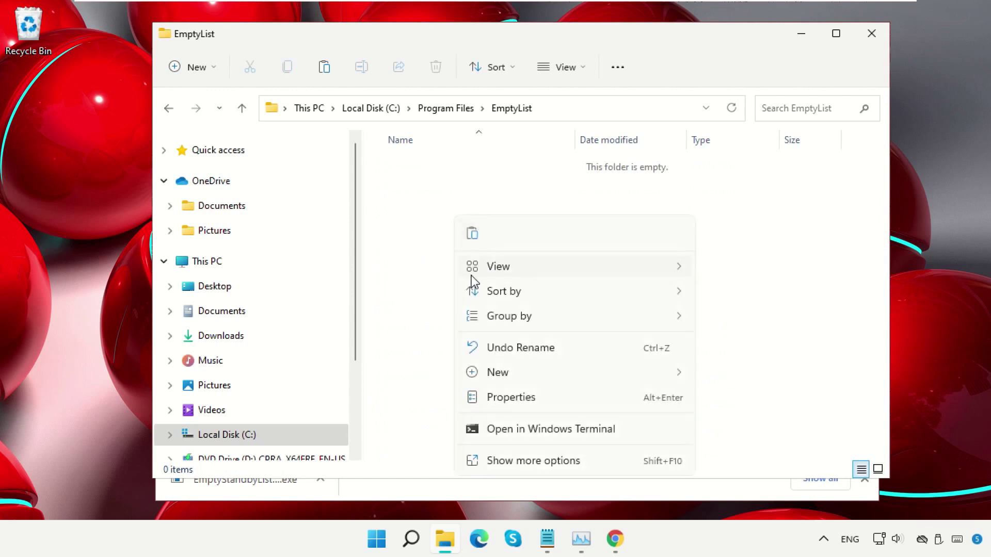
click(469, 236)
click(470, 227)
- Set the pasted EmptyStandbyList file's properties to Read-only and to run as an administrator, and apply them
click(462, 163)
right_click(462, 163)
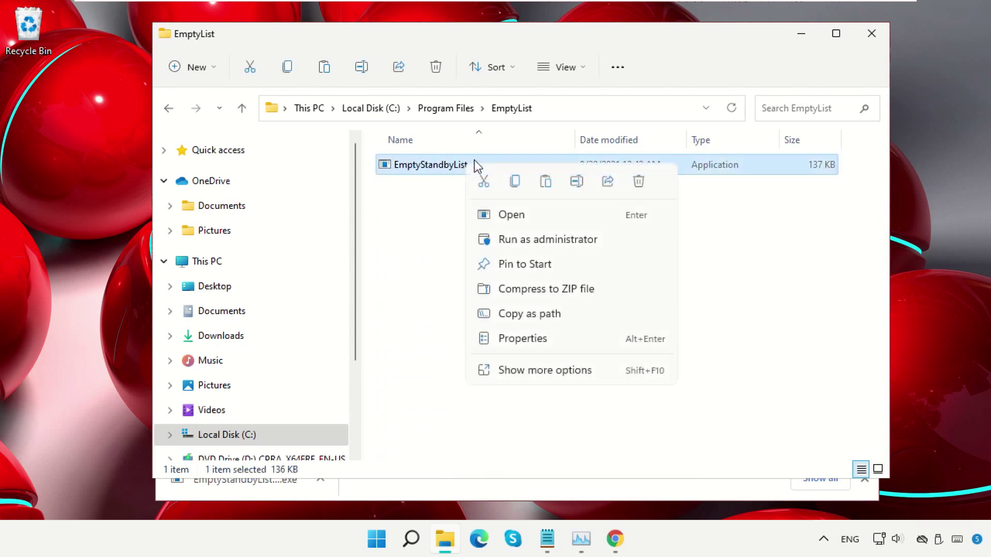
click(537, 338)
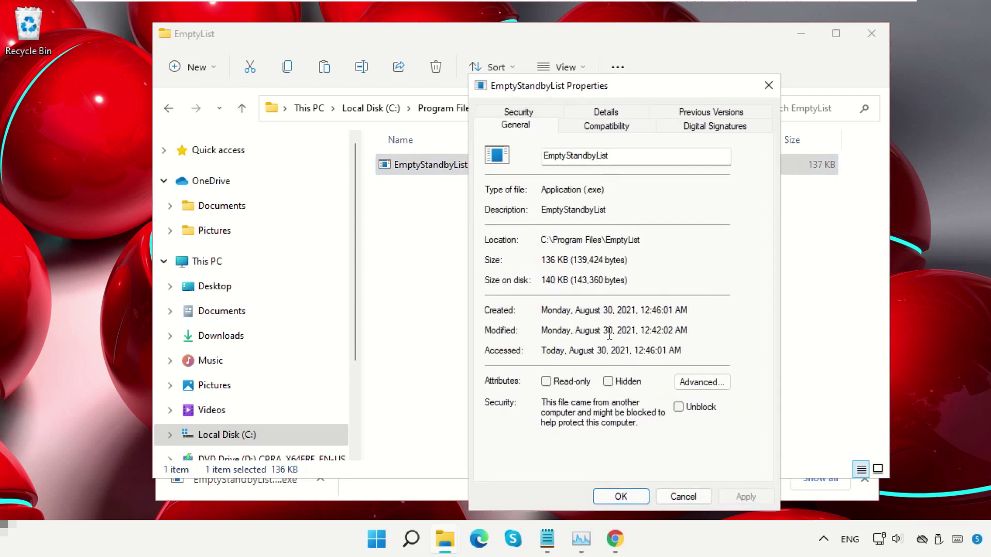
click(547, 382)
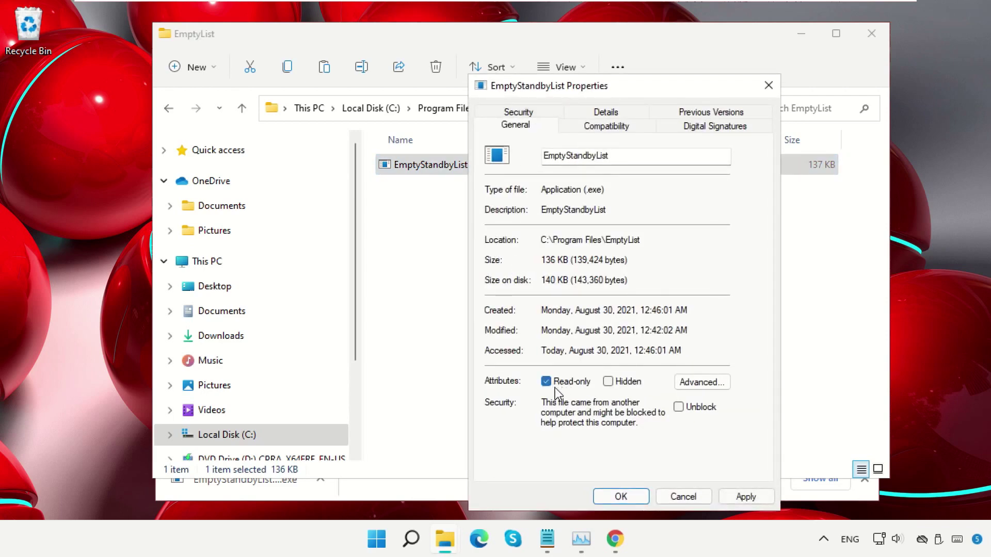
click(620, 136)
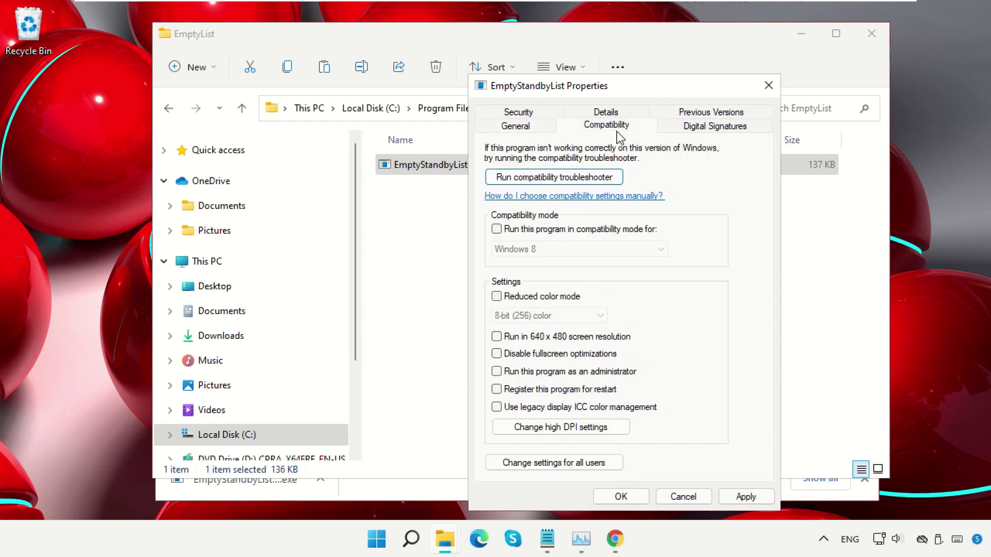
click(497, 373)
click(741, 499)
click(621, 497)
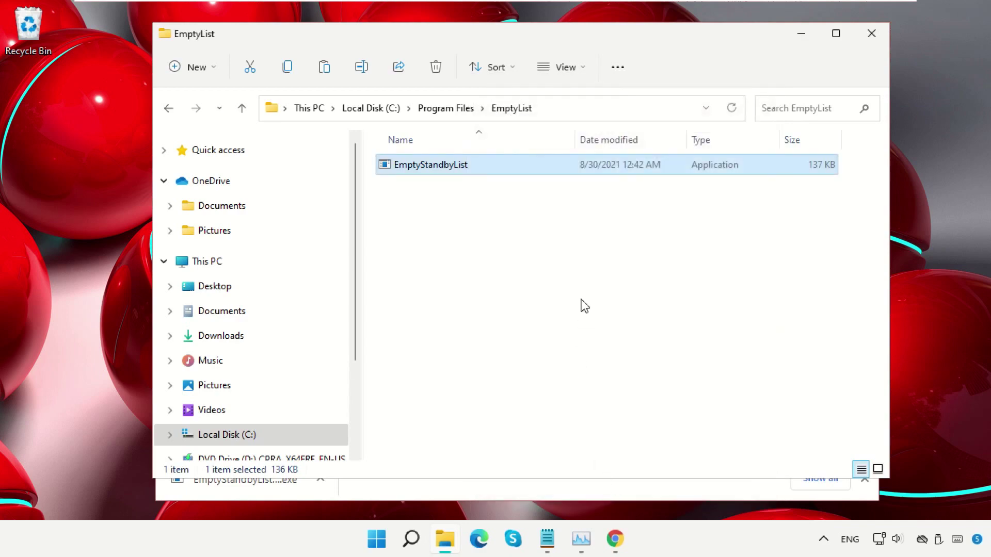
- Close the File Explorer and Chrome windows and launch Task Scheduler through a Windows search
click(875, 35)
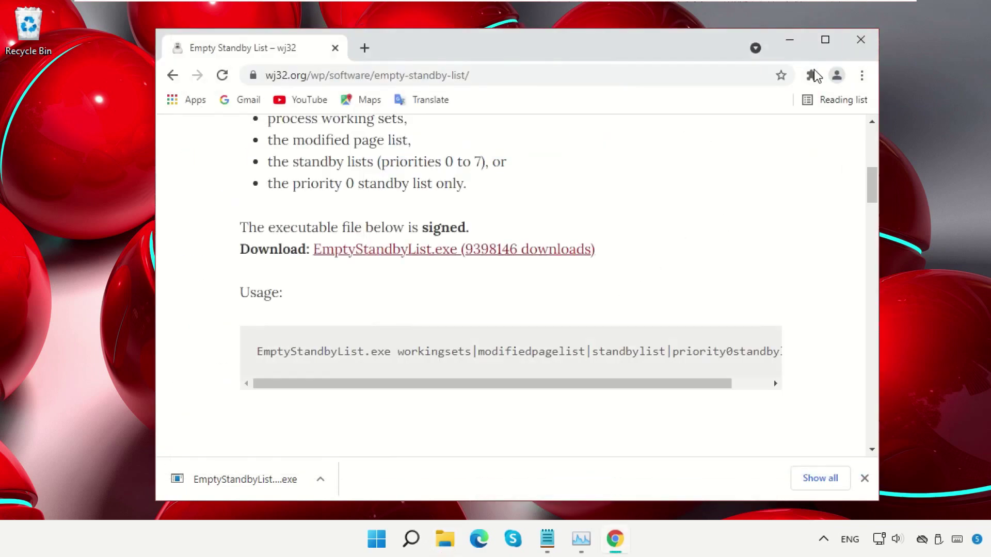
click(861, 39)
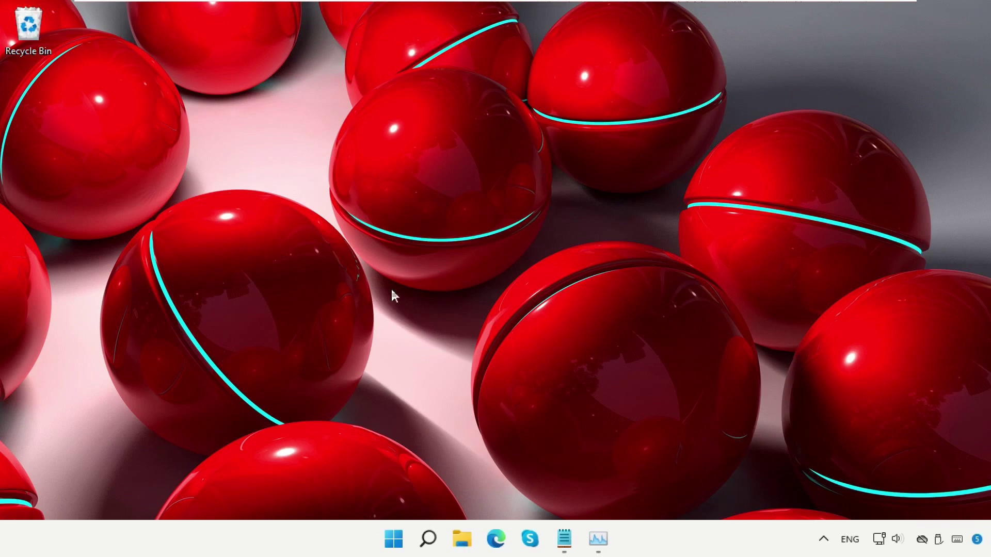
click(428, 537)
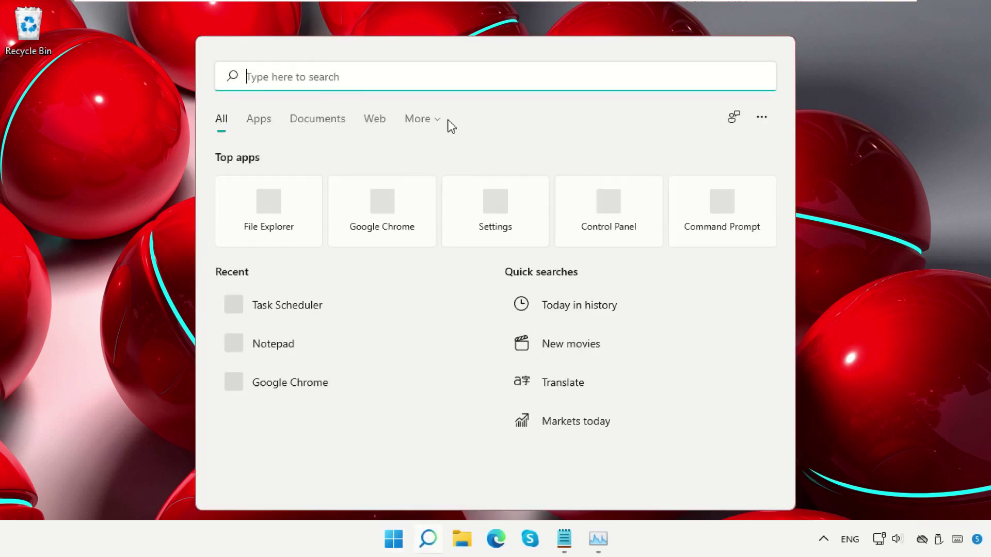
text(Task Scheduler)
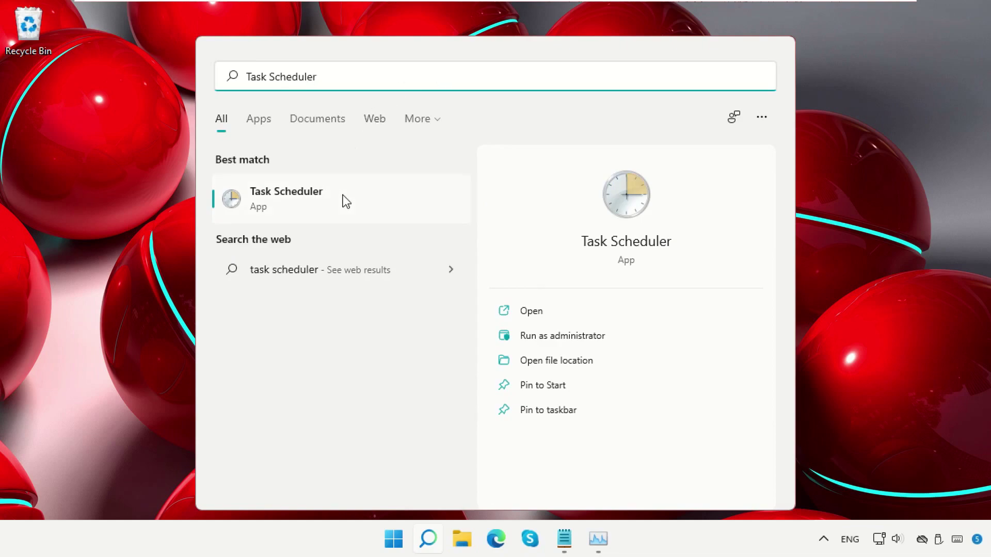
click(343, 196)
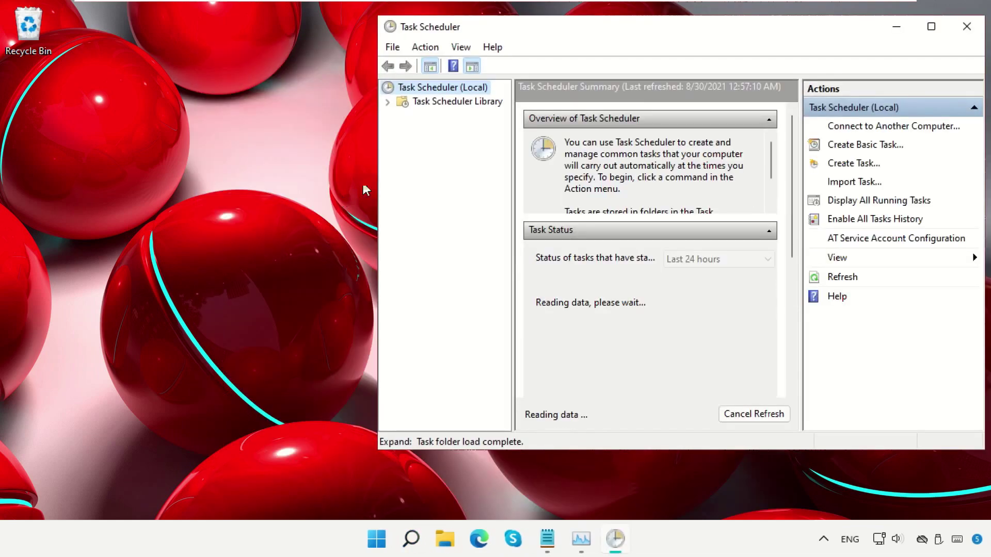
drag(666, 27, 506, 25)
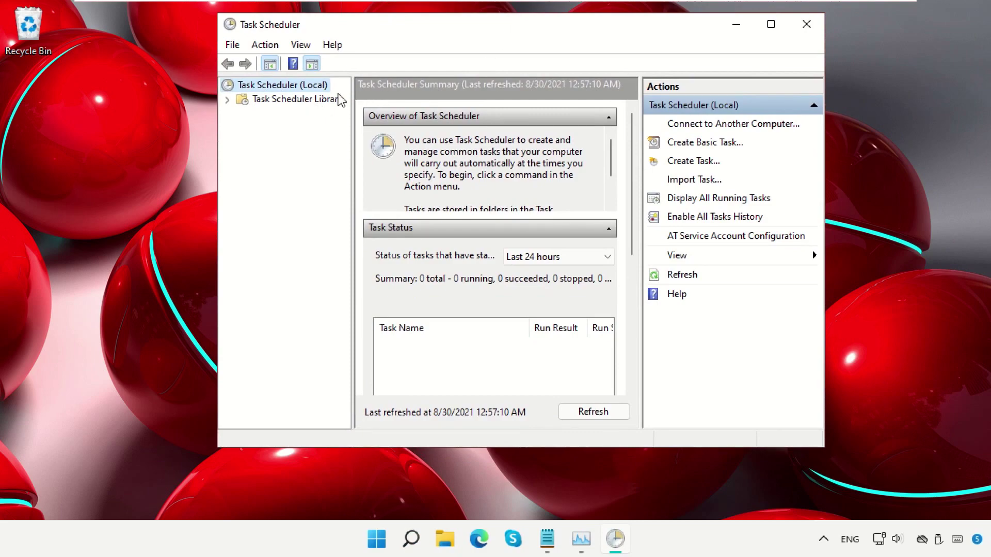
- Start a new task named EmptyLists that runs with highest privileges and is hidden
click(693, 162)
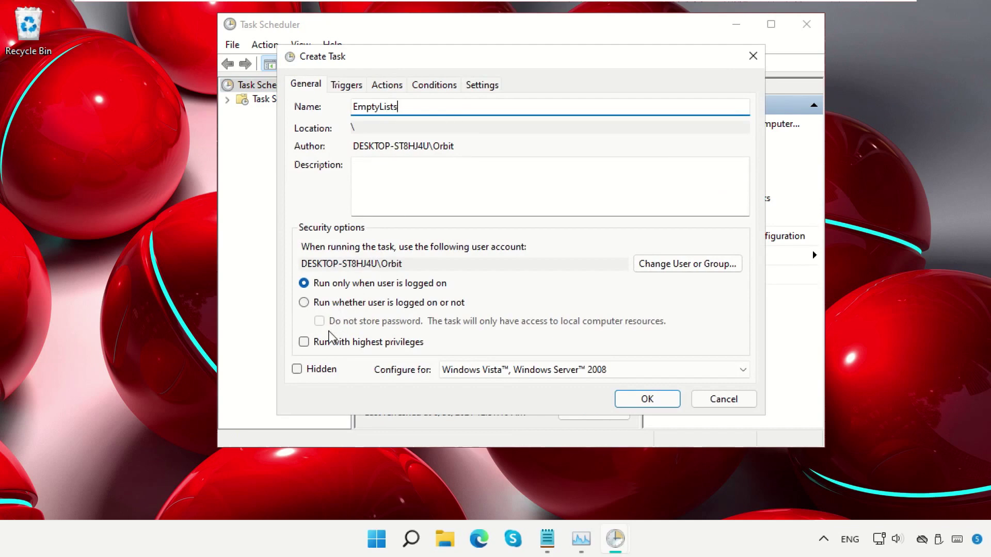
click(305, 343)
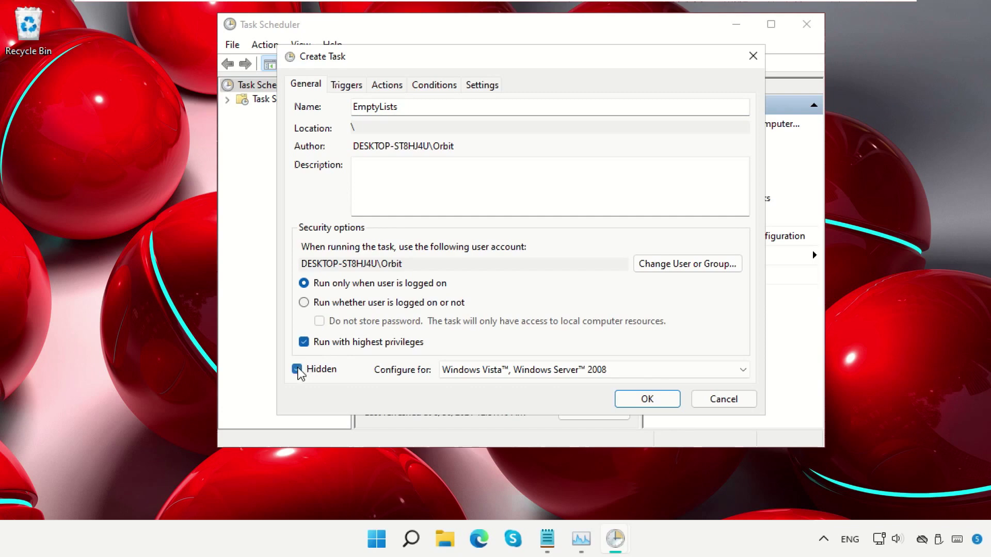
- Add an enabled one-time schedule trigger to the task that repeats every 5 minutes for a duration of Indefinitely
click(345, 87)
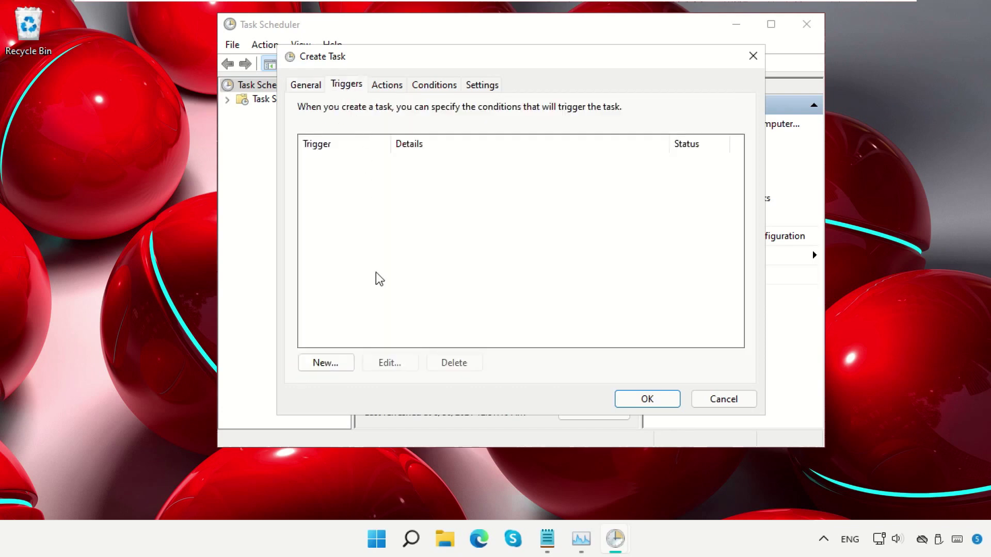
click(327, 364)
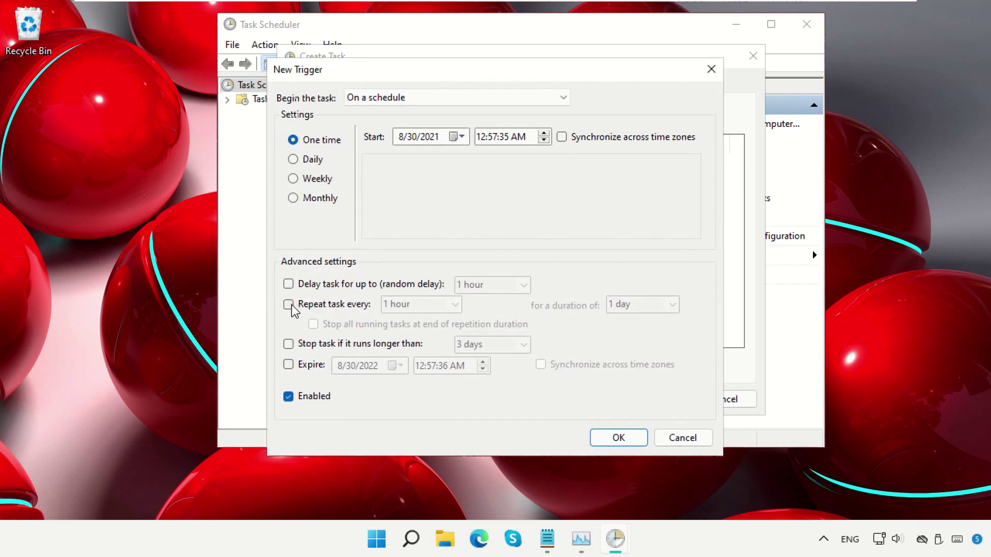
click(289, 305)
click(455, 305)
click(432, 321)
click(673, 305)
click(649, 321)
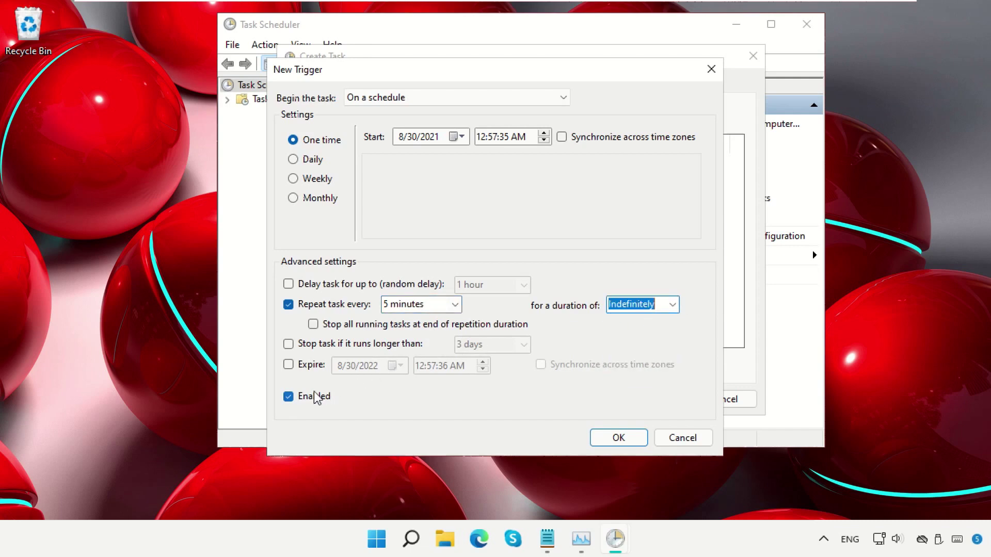
click(293, 400)
click(292, 401)
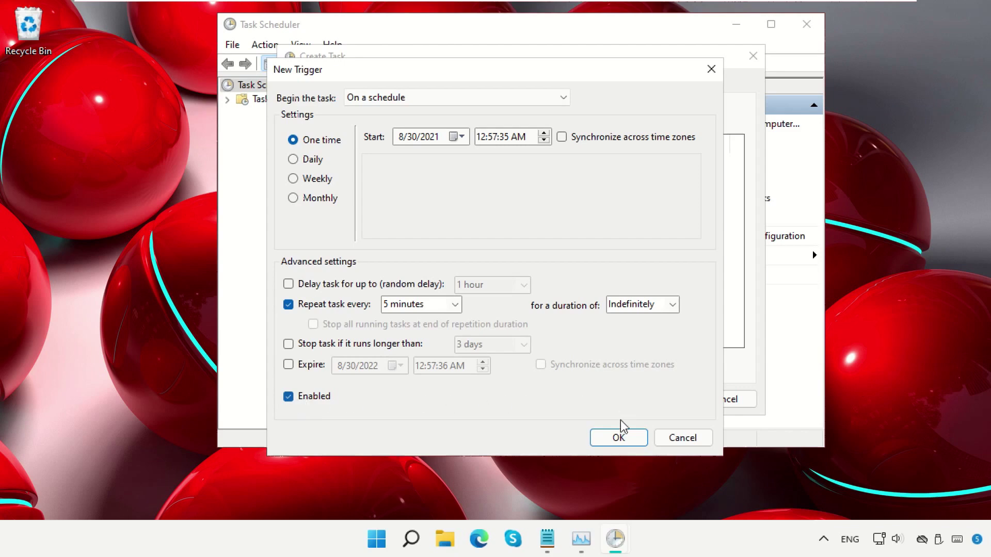
click(619, 437)
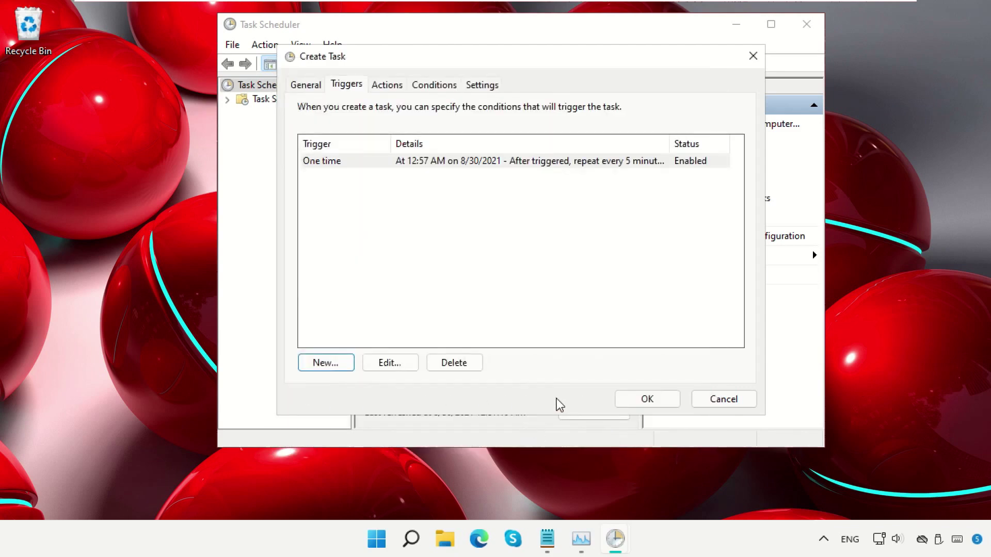
- Add a Start a program action for C:\Program Files\EmptyList\EmptyStandbyList.exe and save the task
click(387, 84)
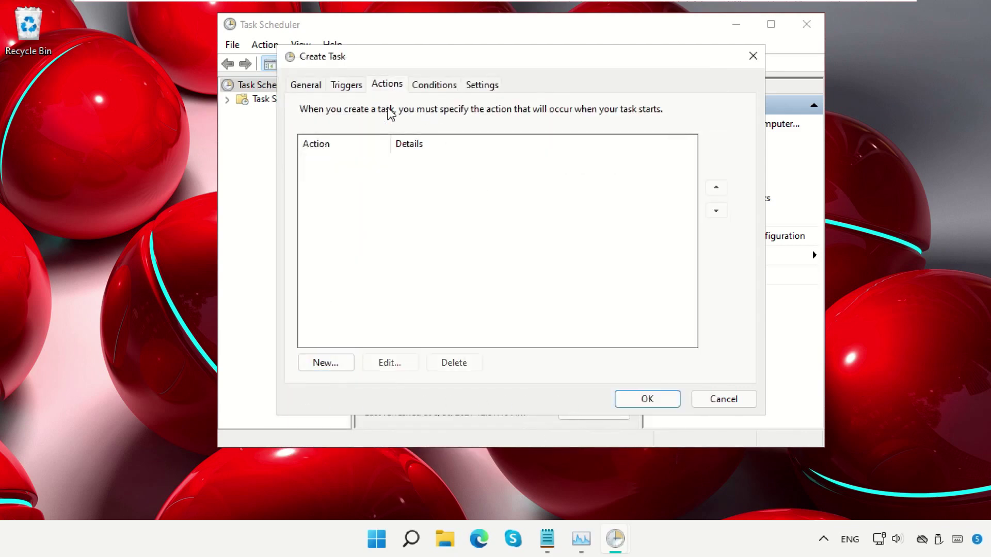
click(318, 362)
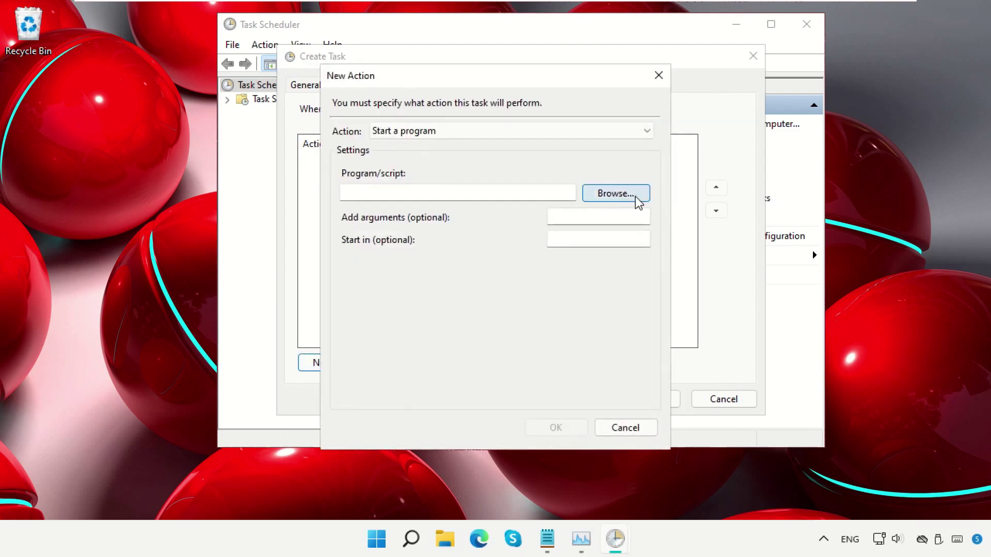
click(638, 198)
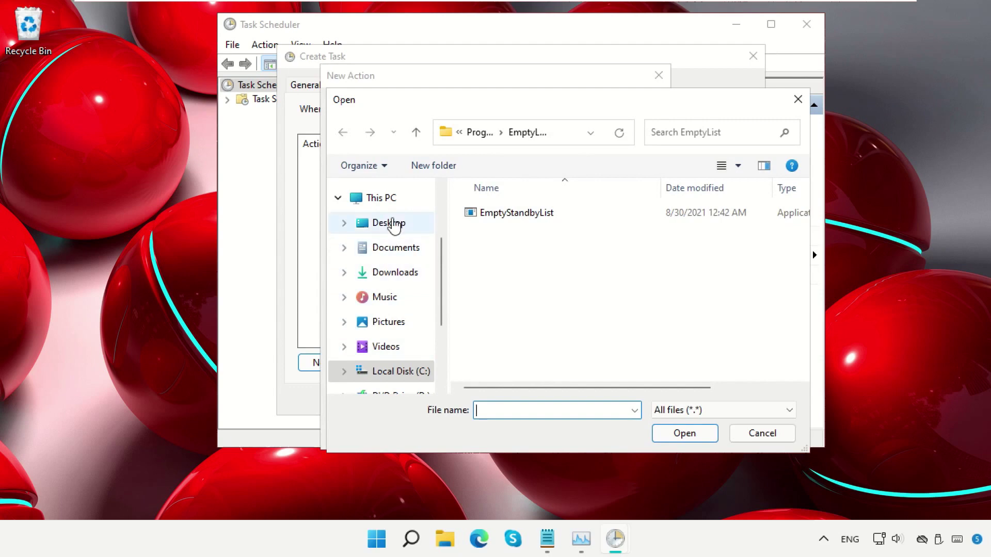
click(394, 200)
double_click(524, 363)
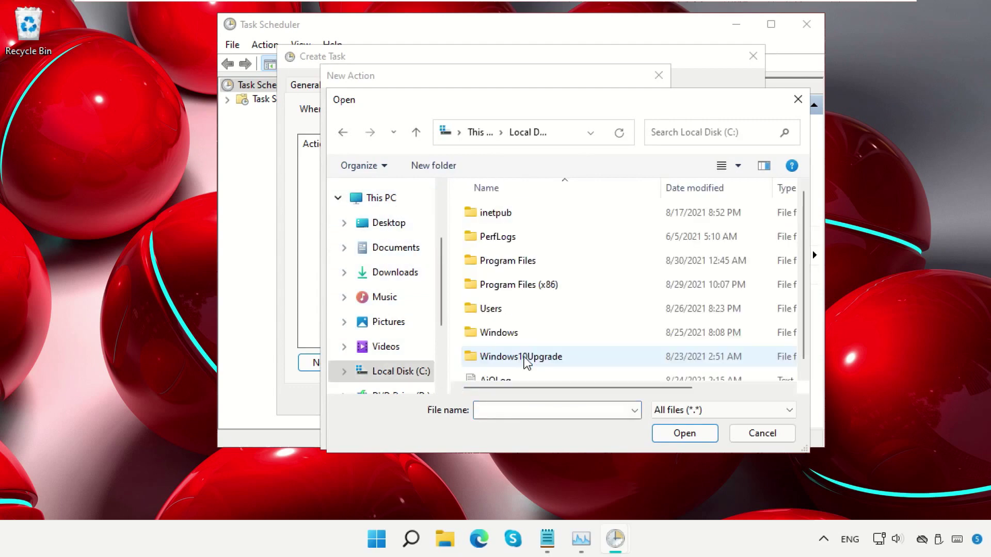
double_click(532, 259)
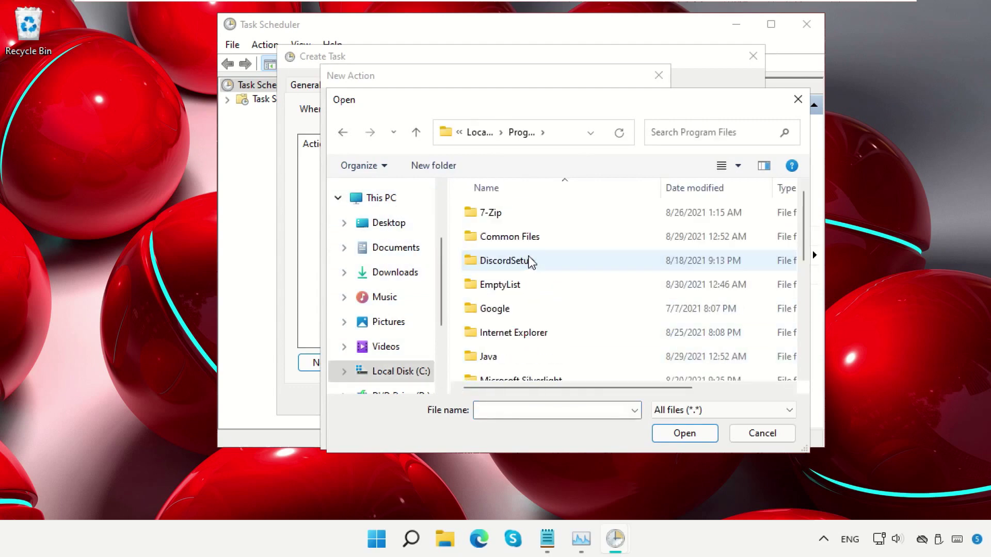
double_click(520, 286)
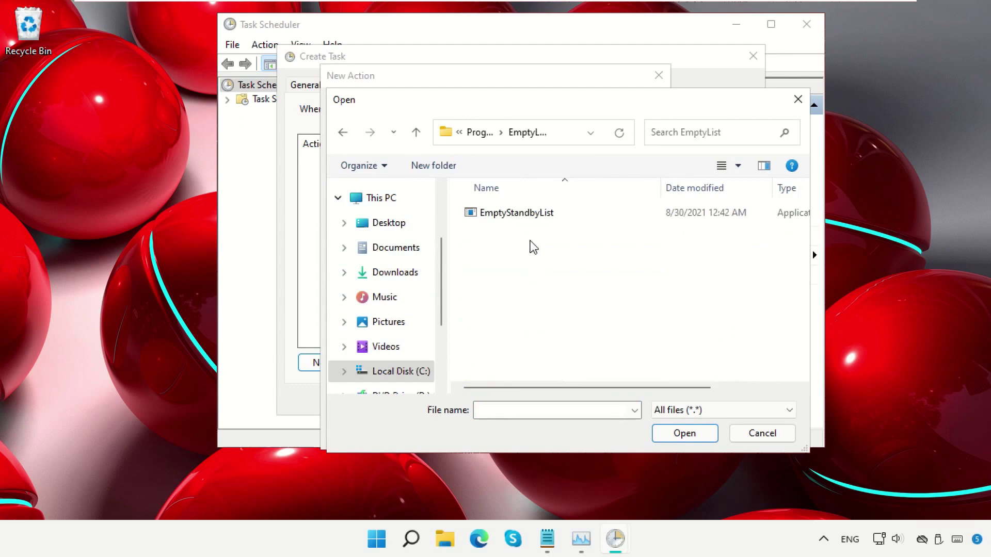
click(533, 216)
click(684, 433)
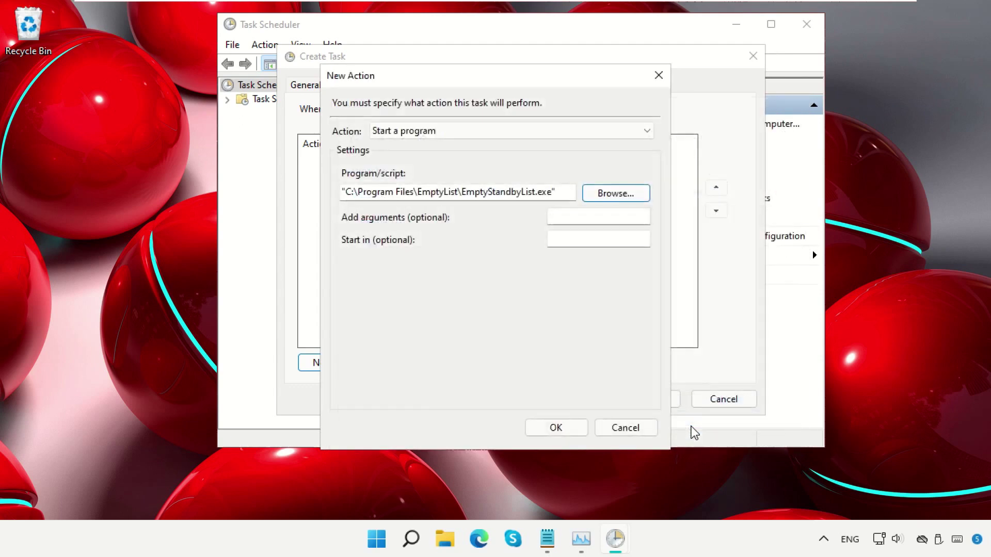
click(556, 427)
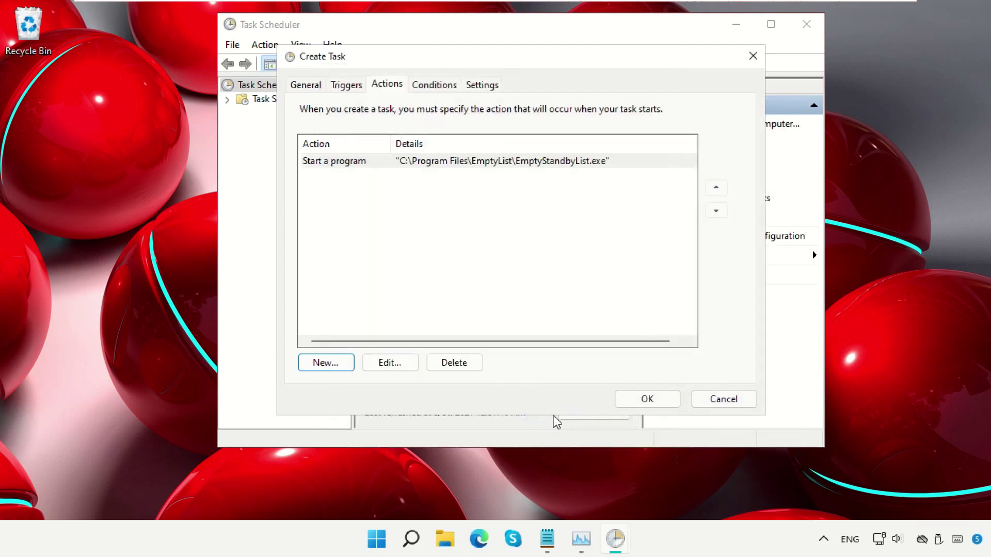
click(647, 397)
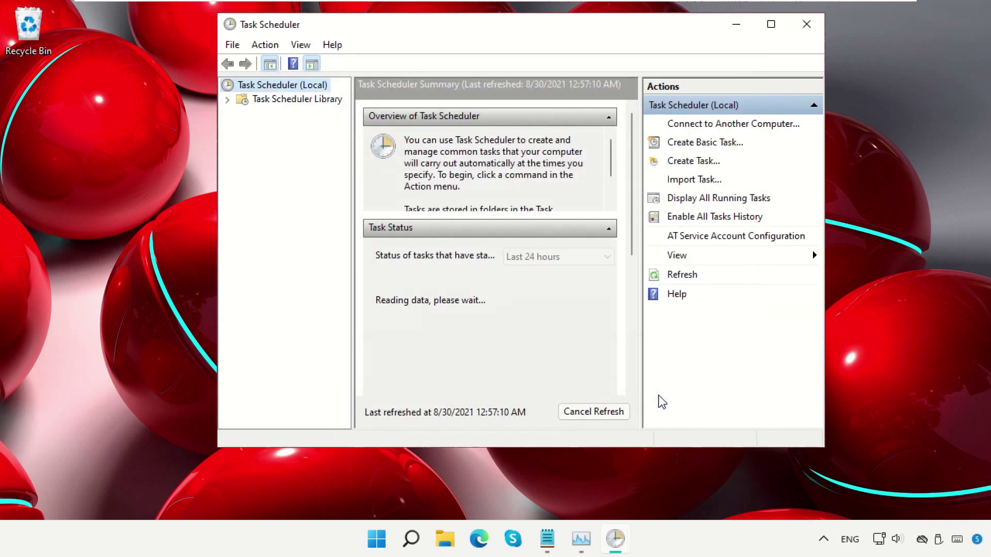
- Run the EmptyLists task from the Task Scheduler Library
click(305, 100)
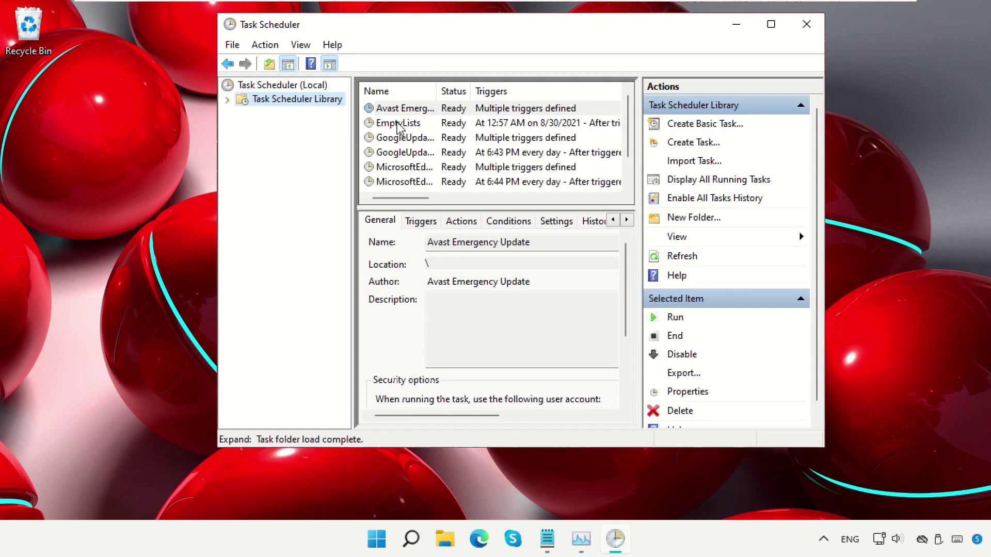
click(449, 124)
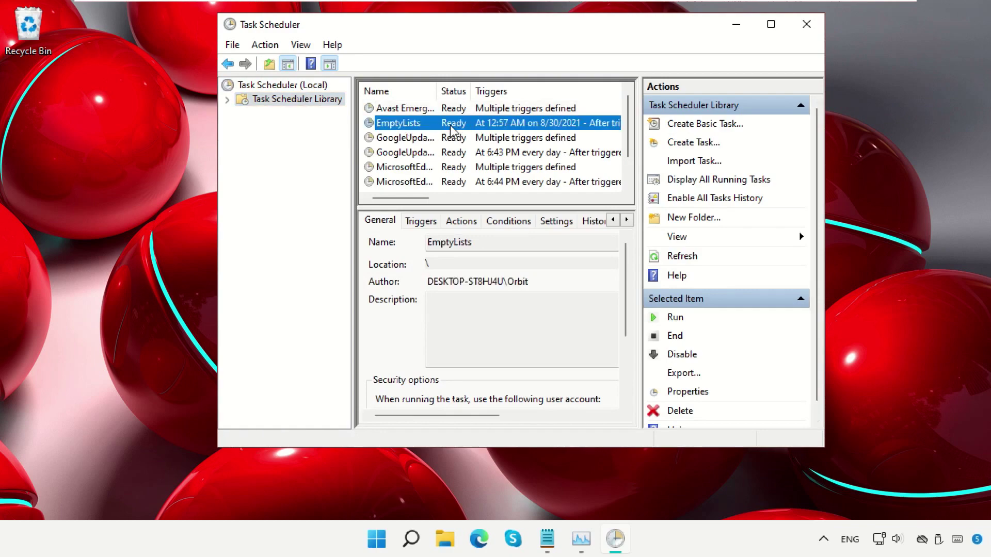
click(681, 318)
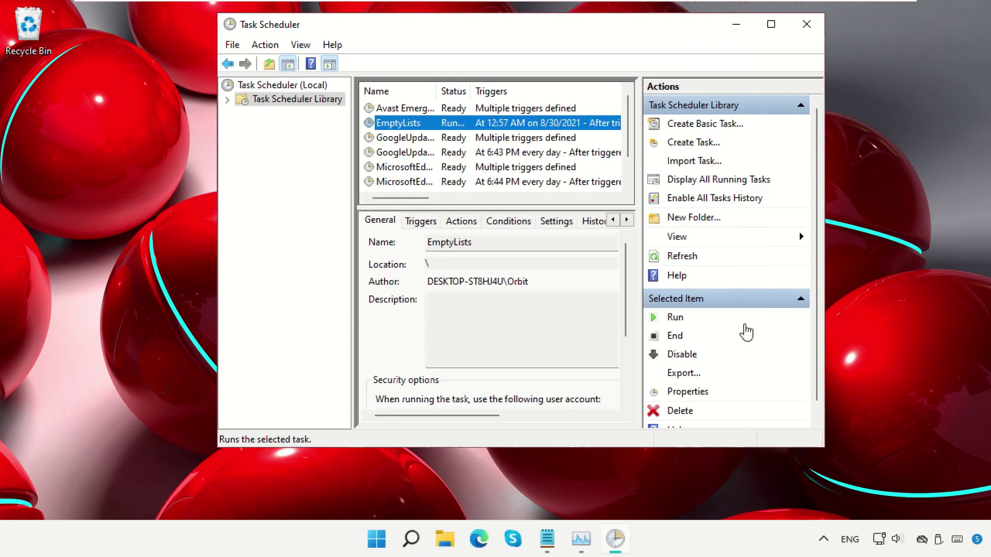
- Check the memory usage in an enlarged Task Manager window, and close both Task Manager and Task Scheduler
click(619, 539)
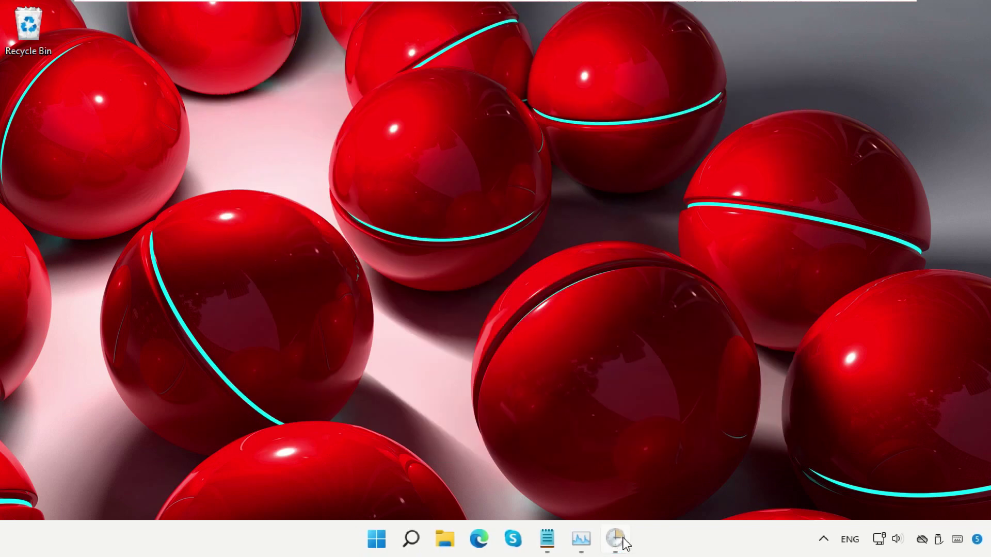
click(622, 541)
click(586, 540)
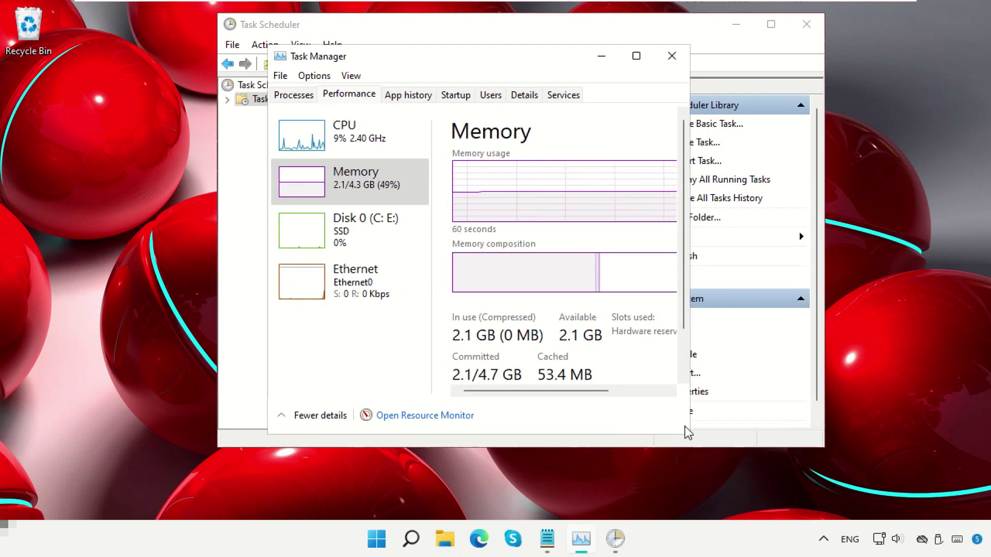
drag(688, 436, 779, 482)
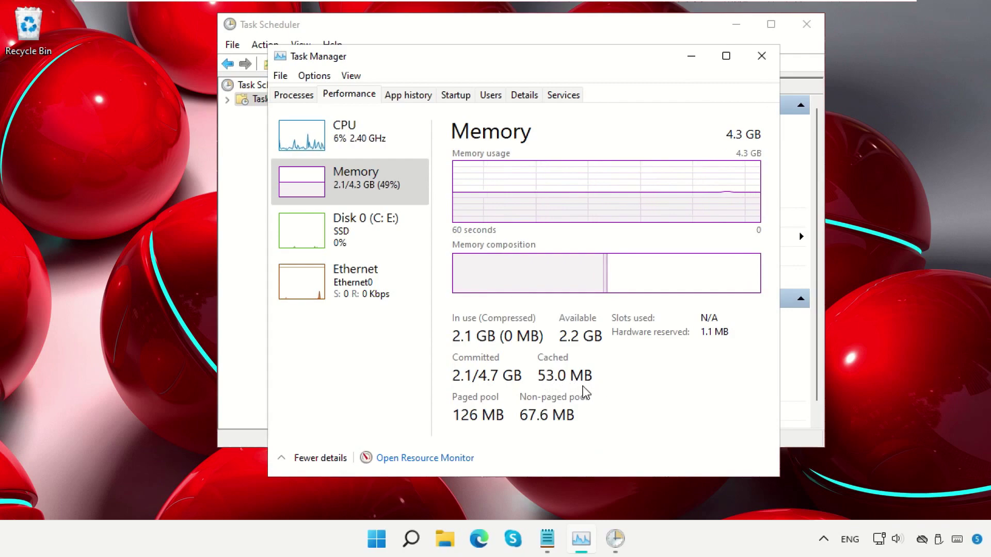
click(759, 55)
click(807, 24)
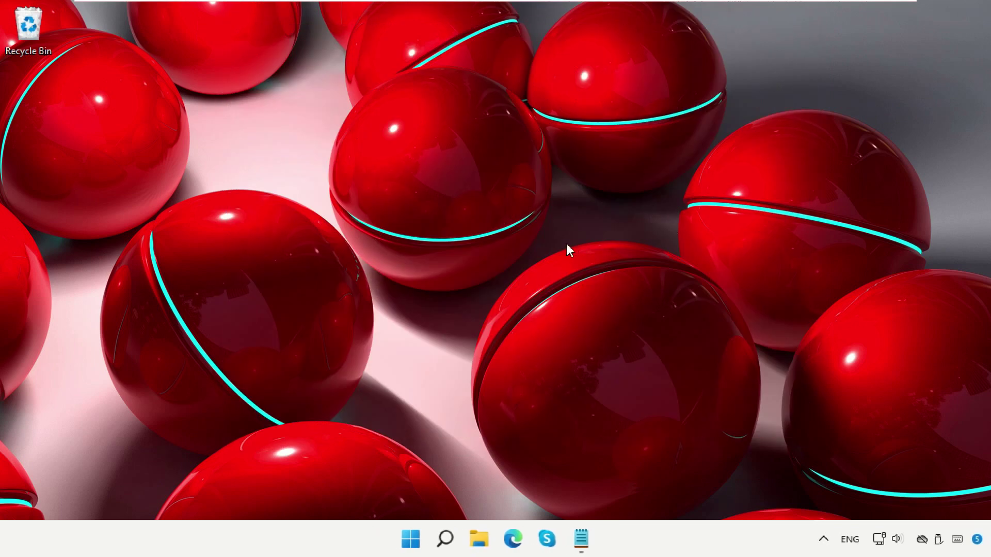